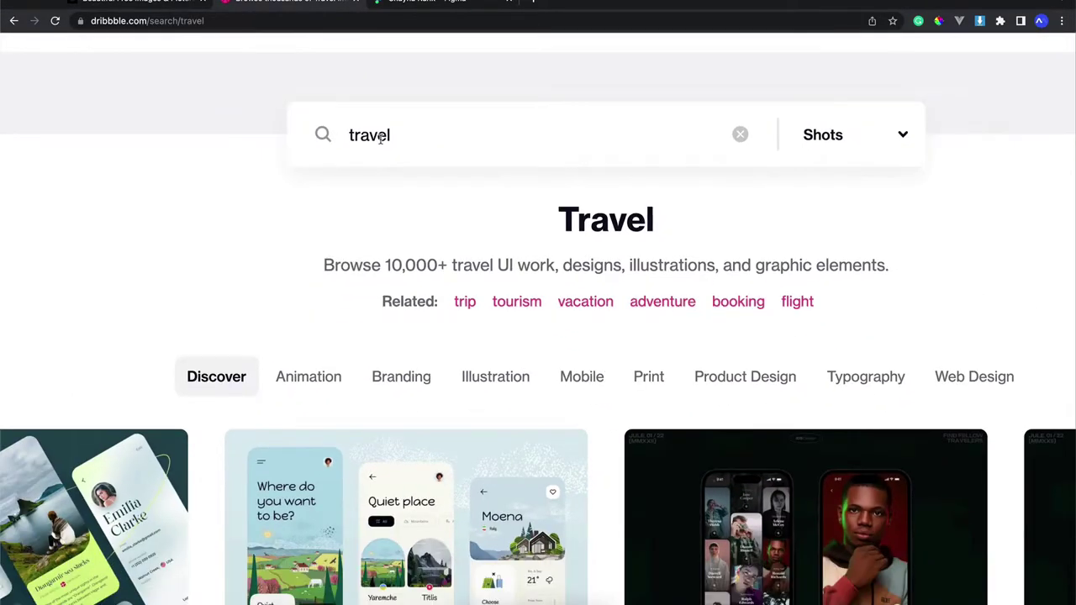
Scroll up and down through the currently open browser page
{"action": "scroll", "coordinate": [538, 353], "scroll_direction": "down", "scroll_amount": 2}
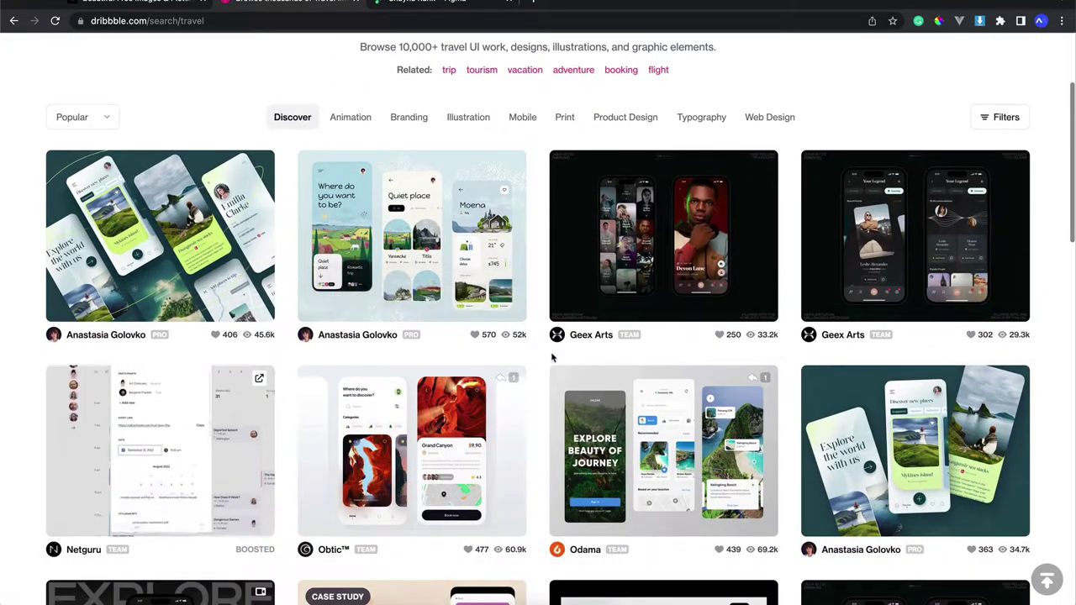
{"action": "scroll", "coordinate": [551, 357], "scroll_direction": "down", "scroll_amount": 1}
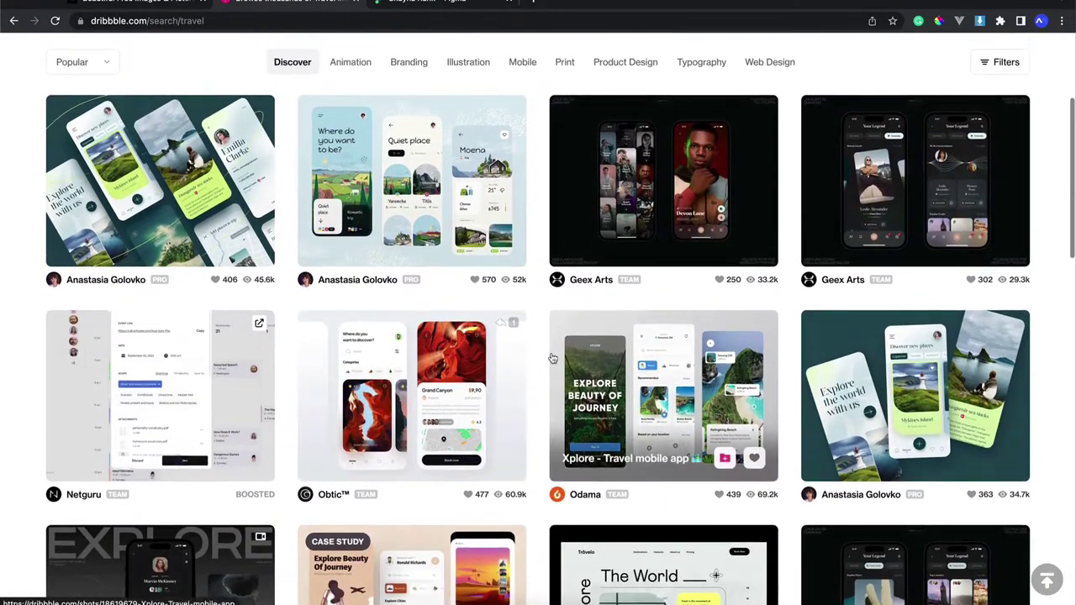
{"action": "scroll", "coordinate": [545, 359], "scroll_direction": "down", "scroll_amount": 2}
{"action": "scroll", "coordinate": [538, 361], "scroll_direction": "down", "scroll_amount": 3}
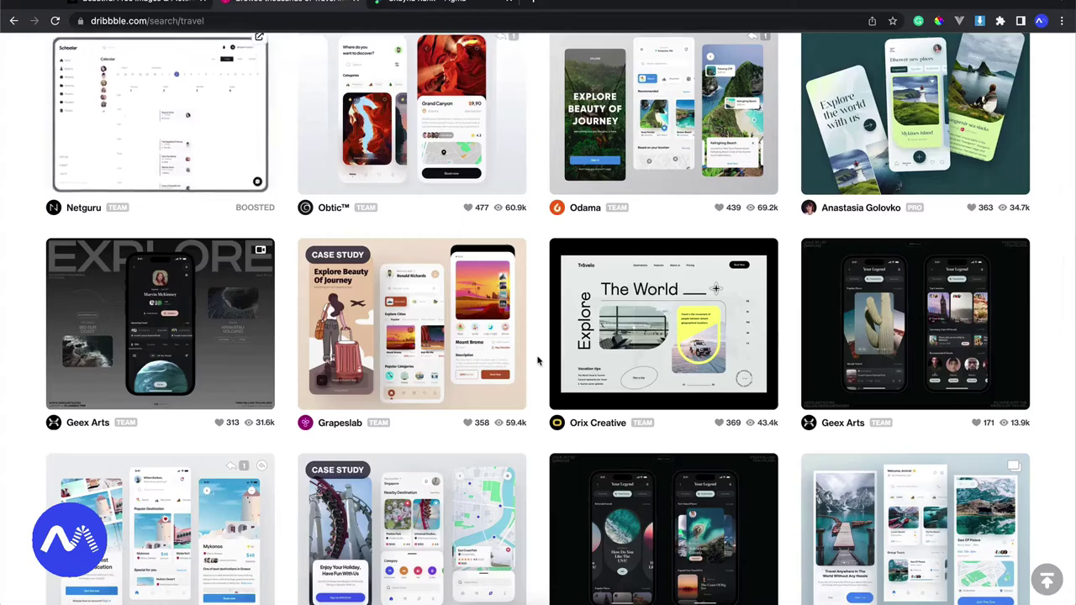
{"action": "scroll", "coordinate": [538, 362], "scroll_direction": "down", "scroll_amount": 1}
{"action": "scroll", "coordinate": [539, 362], "scroll_direction": "down", "scroll_amount": 1}
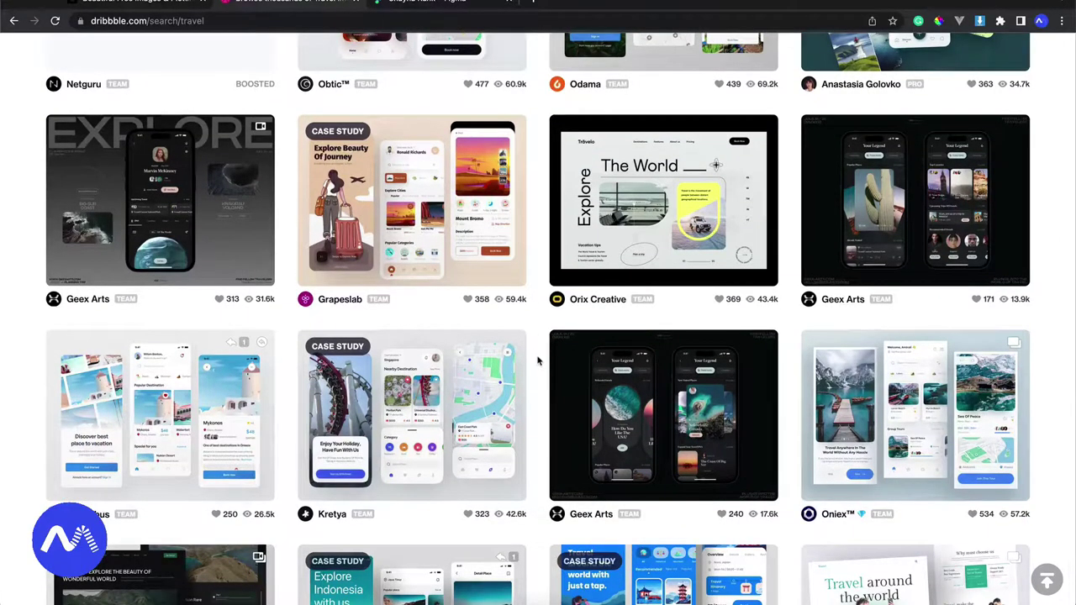
{"action": "scroll", "coordinate": [539, 361], "scroll_direction": "down", "scroll_amount": 1}
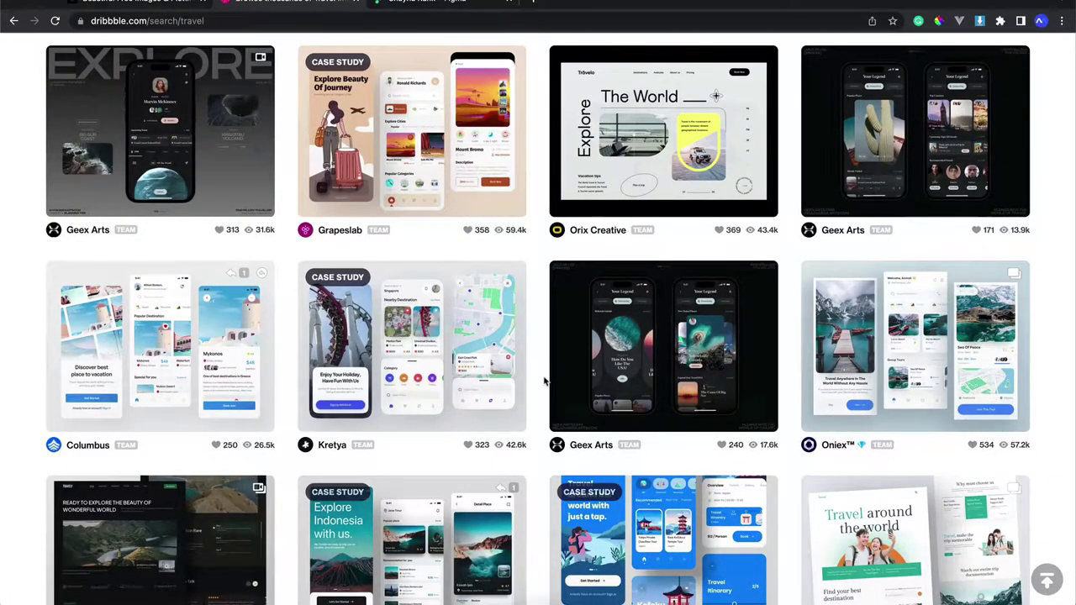
{"action": "scroll", "coordinate": [545, 381], "scroll_direction": "down", "scroll_amount": 2}
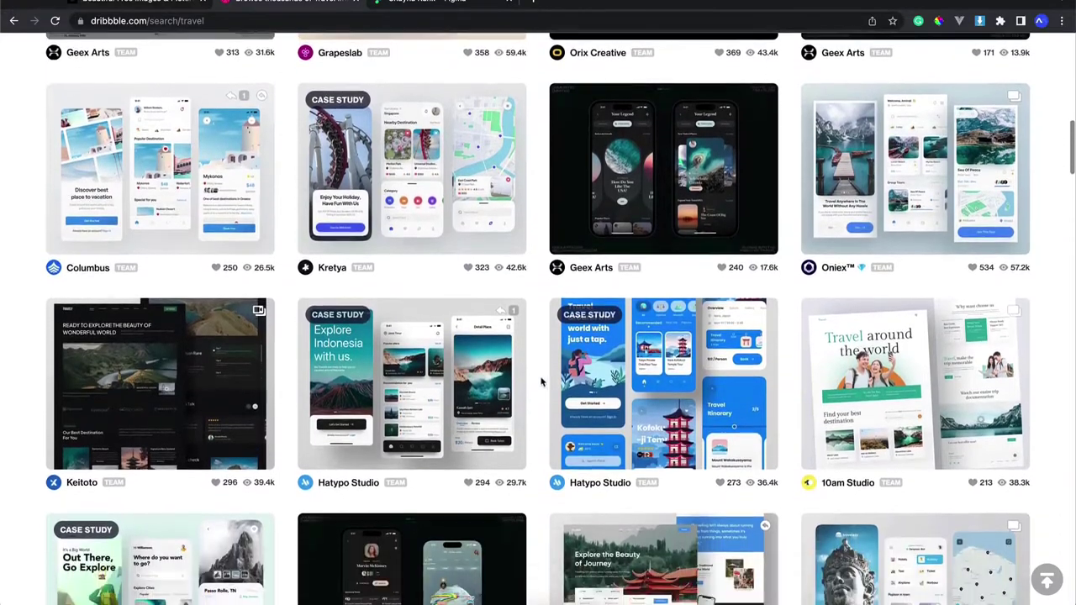
{"action": "scroll", "coordinate": [413, 395], "scroll_direction": "up", "scroll_amount": 5}
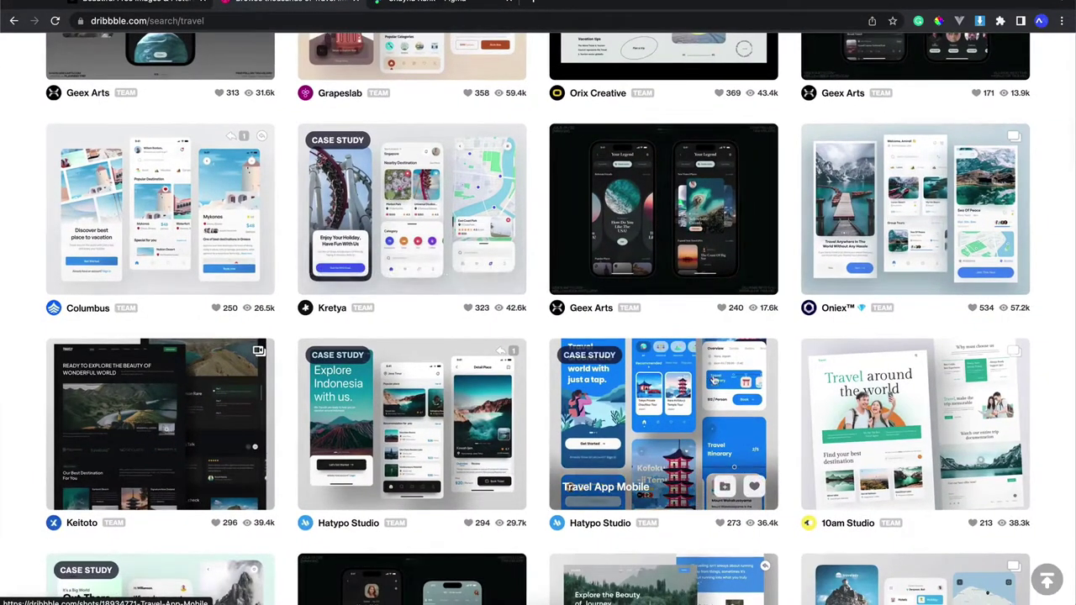
{"action": "scroll", "coordinate": [535, 416], "scroll_direction": "down", "scroll_amount": 2}
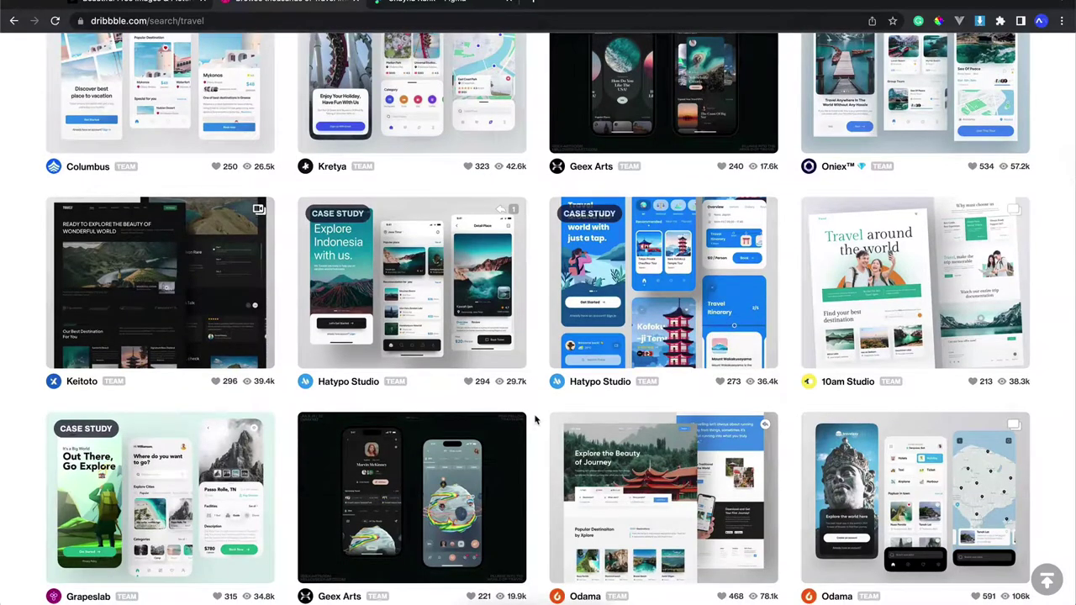
{"action": "scroll", "coordinate": [534, 419], "scroll_direction": "down", "scroll_amount": 2}
{"action": "scroll", "coordinate": [535, 418], "scroll_direction": "up", "scroll_amount": 6}
{"action": "scroll", "coordinate": [533, 417], "scroll_direction": "up", "scroll_amount": 10}
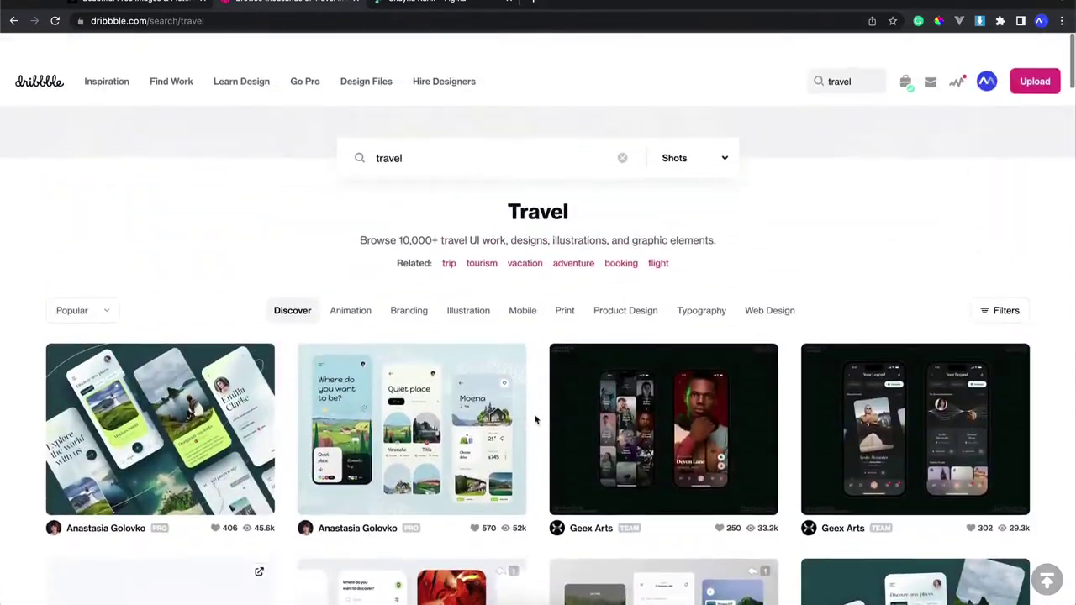
Switch to the Unsplash tab and scroll down its home-page grid of free photos
{"action": "left_click", "coordinate": [178, 3]}
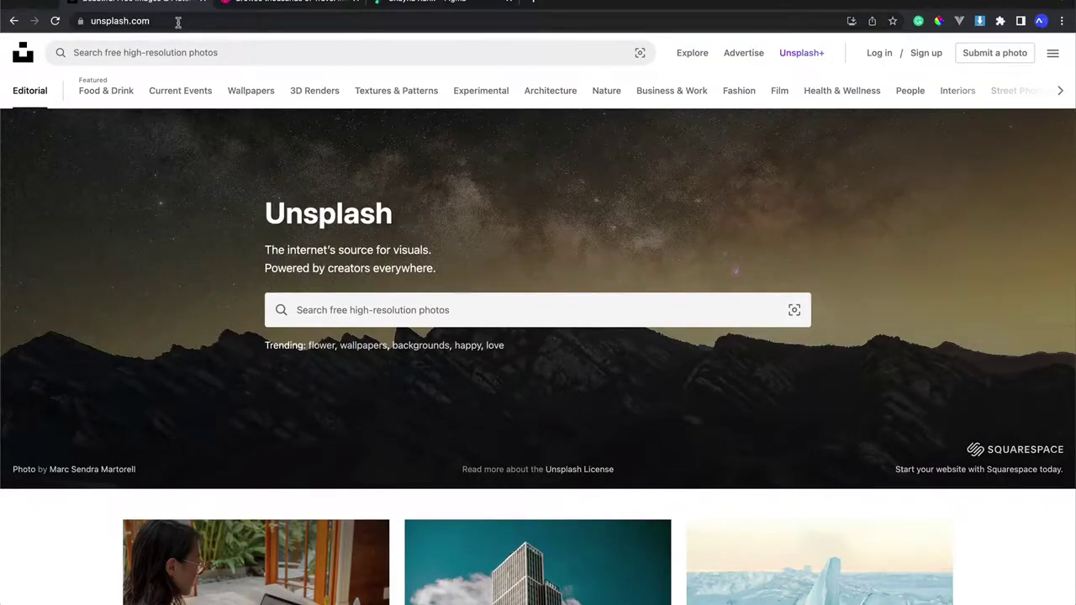
{"action": "scroll", "coordinate": [170, 220], "scroll_direction": "down", "scroll_amount": 5}
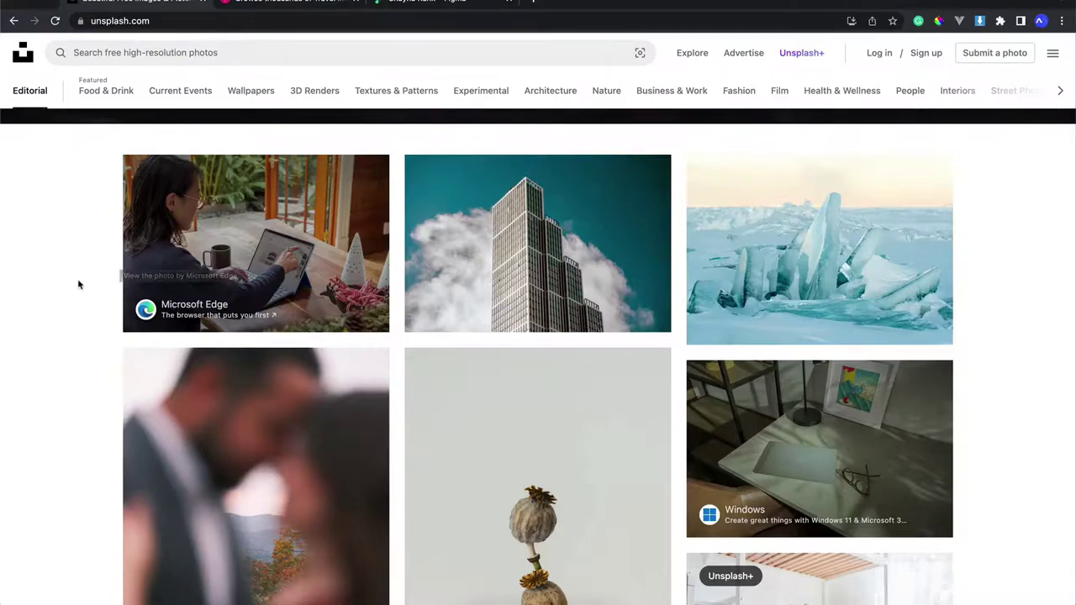
{"action": "scroll", "coordinate": [78, 284], "scroll_direction": "down", "scroll_amount": 2}
{"action": "scroll", "coordinate": [78, 285], "scroll_direction": "down", "scroll_amount": 2}
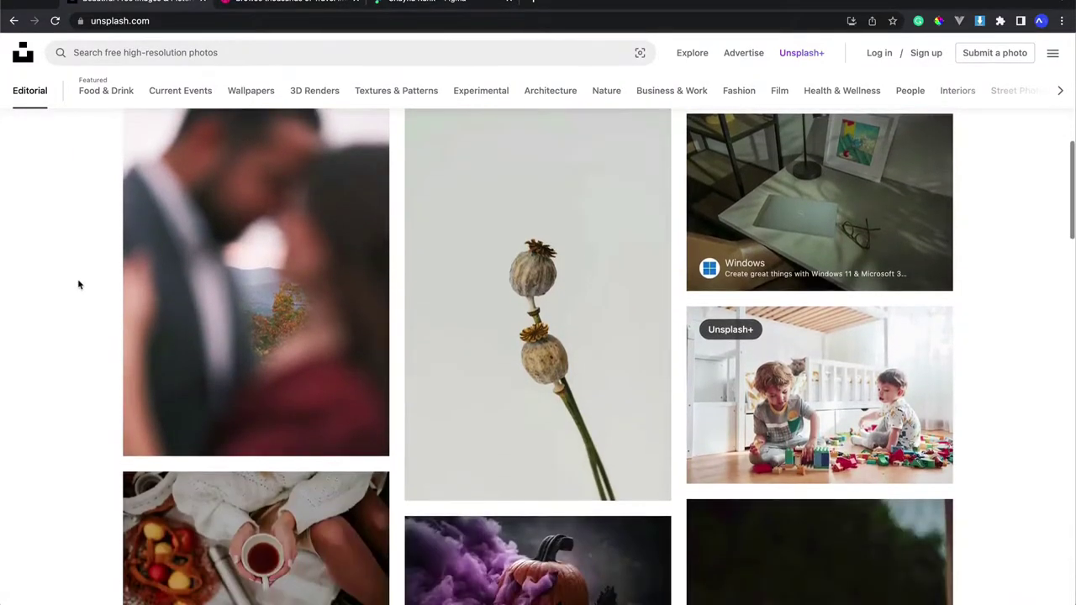
{"action": "scroll", "coordinate": [78, 284], "scroll_direction": "down", "scroll_amount": 3}
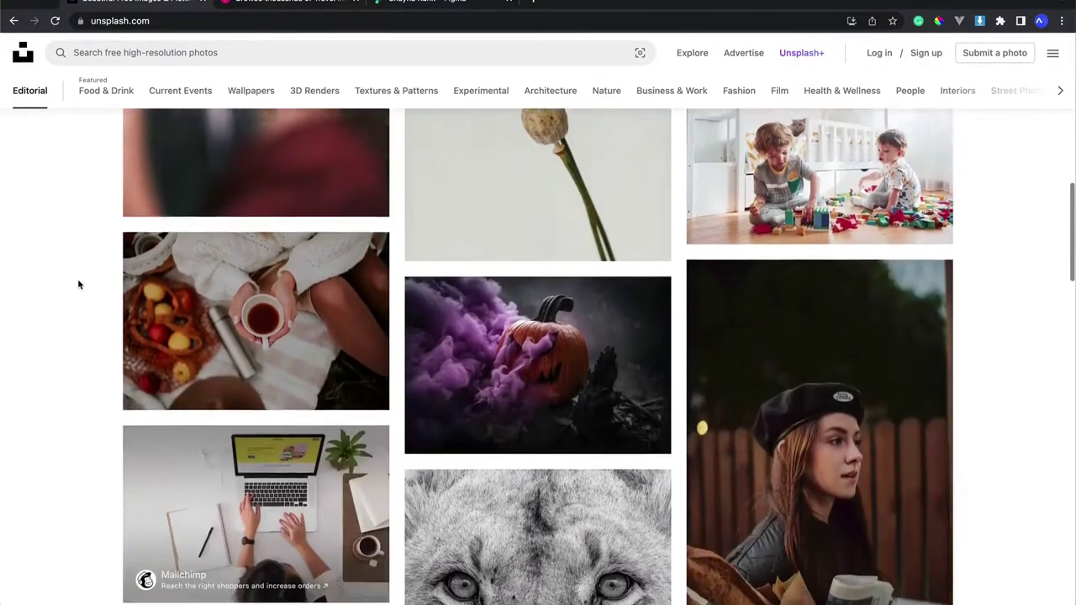
{"action": "scroll", "coordinate": [79, 284], "scroll_direction": "down", "scroll_amount": 1}
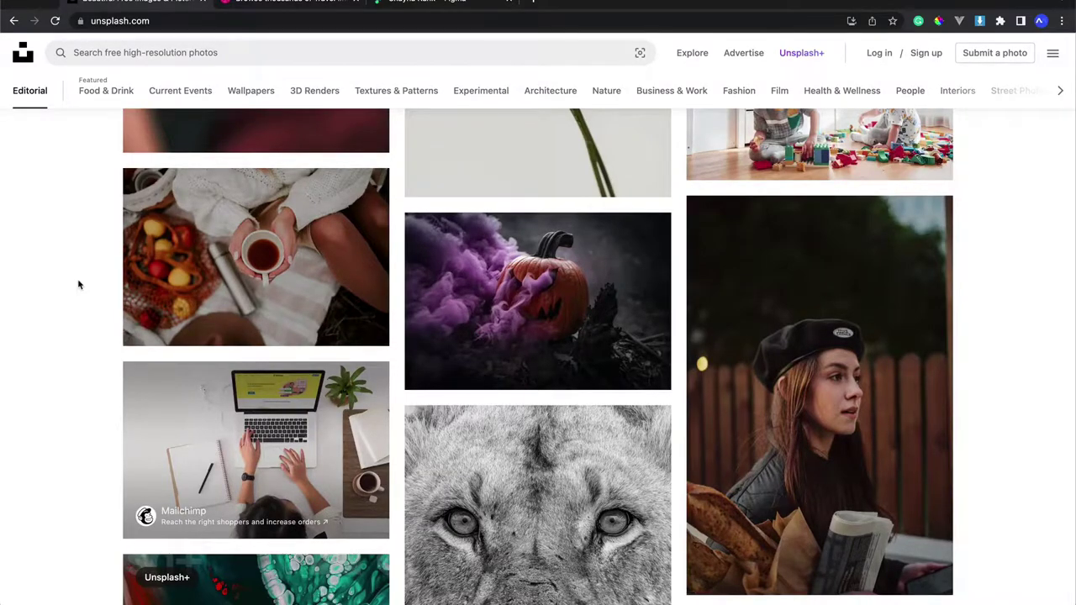
{"action": "scroll", "coordinate": [78, 284], "scroll_direction": "down", "scroll_amount": 1}
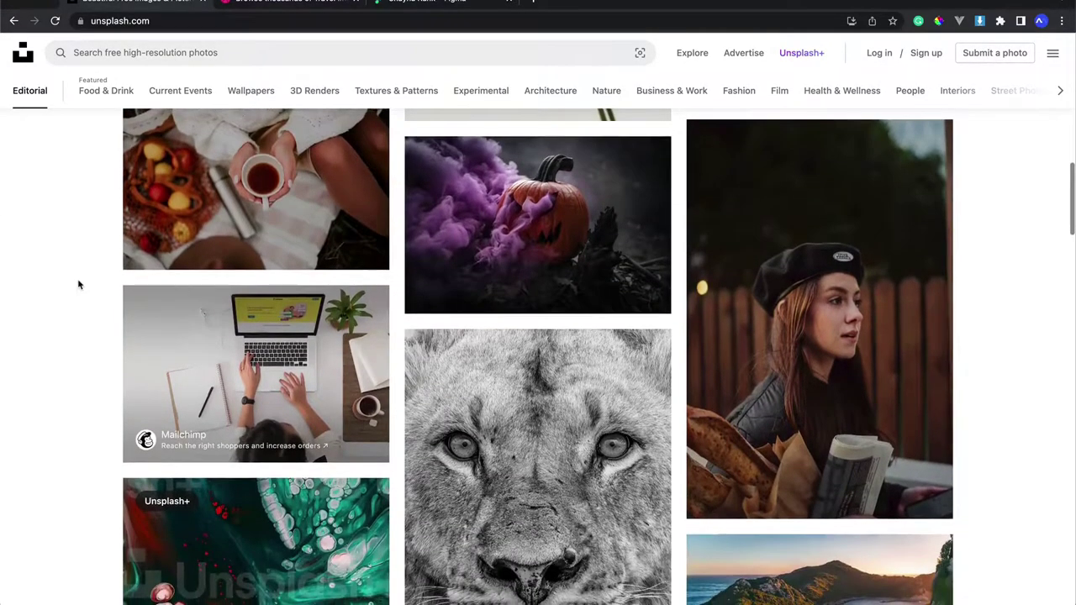
{"action": "scroll", "coordinate": [79, 284], "scroll_direction": "down", "scroll_amount": 2}
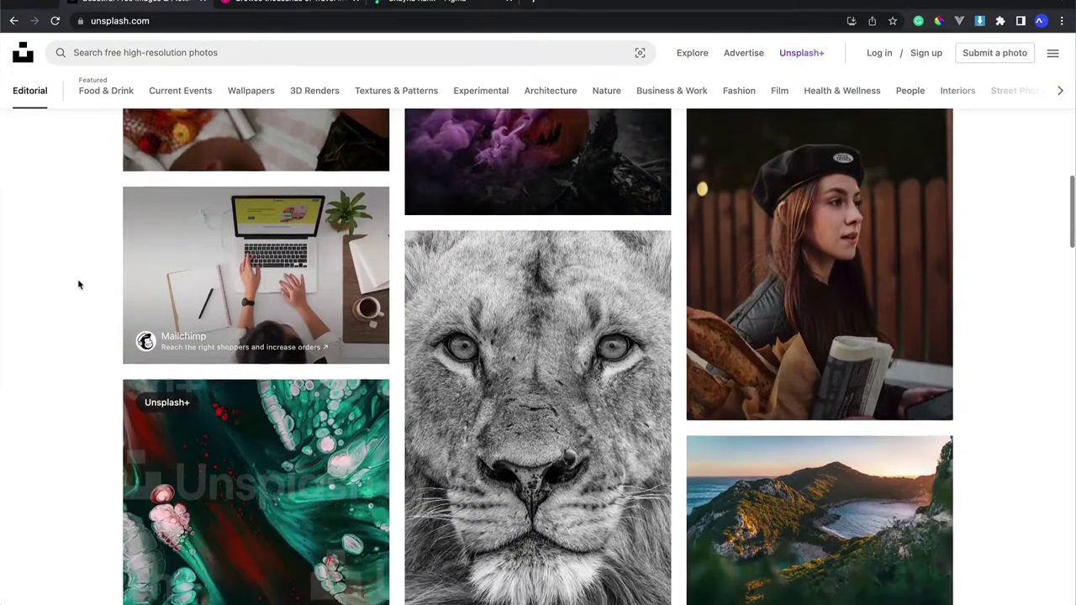
Preview the laptop-on-desk photo and a related tablet photo, then close the preview
{"action": "left_click", "coordinate": [168, 255]}
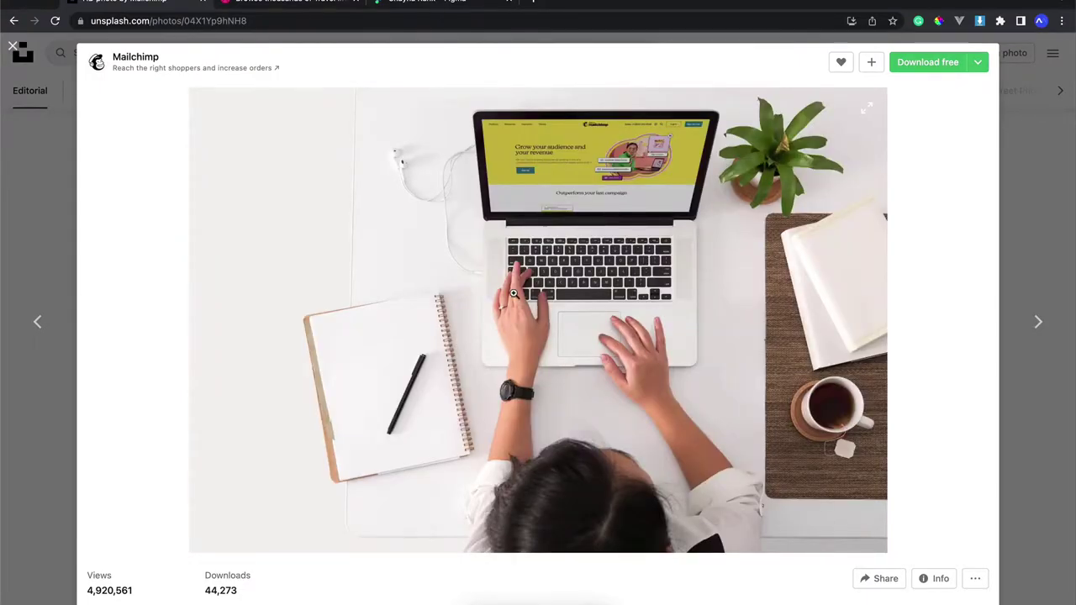
{"action": "scroll", "coordinate": [514, 293], "scroll_direction": "down", "scroll_amount": 4}
{"action": "scroll", "coordinate": [513, 294], "scroll_direction": "down", "scroll_amount": 2}
{"action": "scroll", "coordinate": [513, 294], "scroll_direction": "down", "scroll_amount": 2}
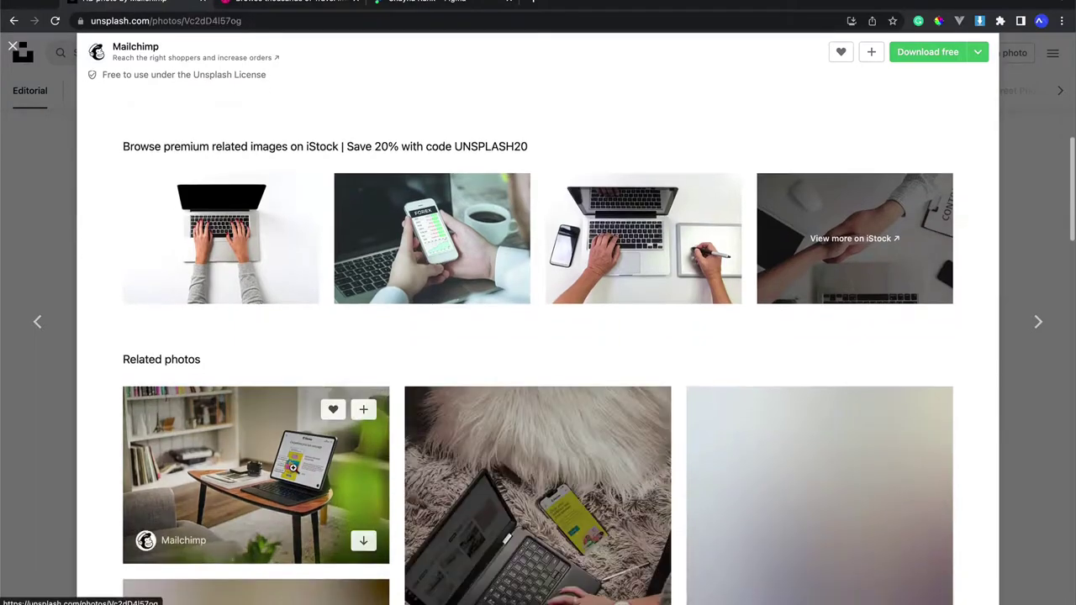
{"action": "left_click", "coordinate": [294, 469]}
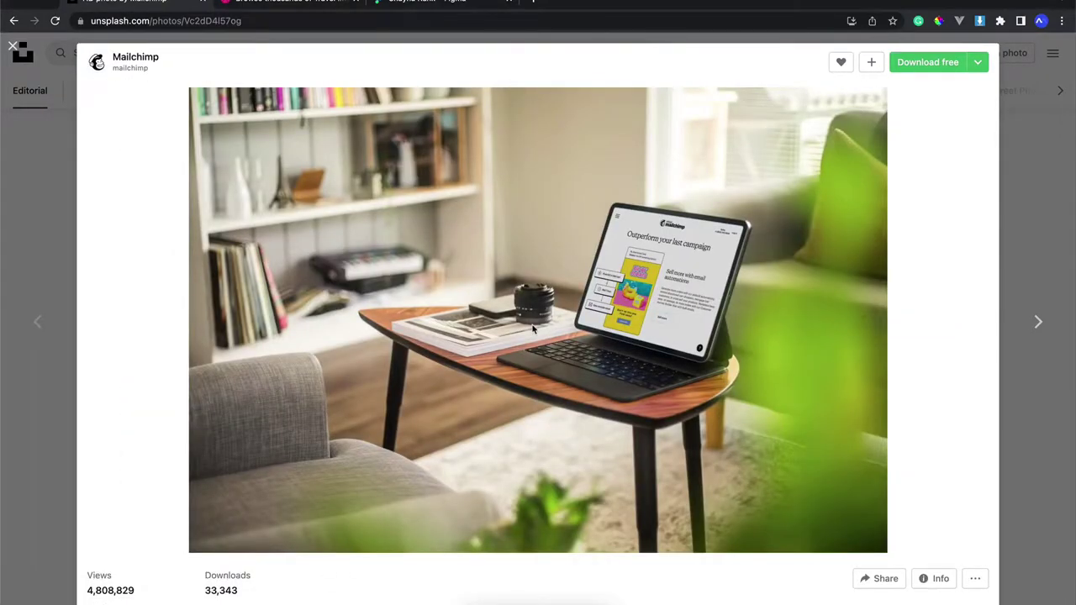
{"action": "key", "text": "Escape"}
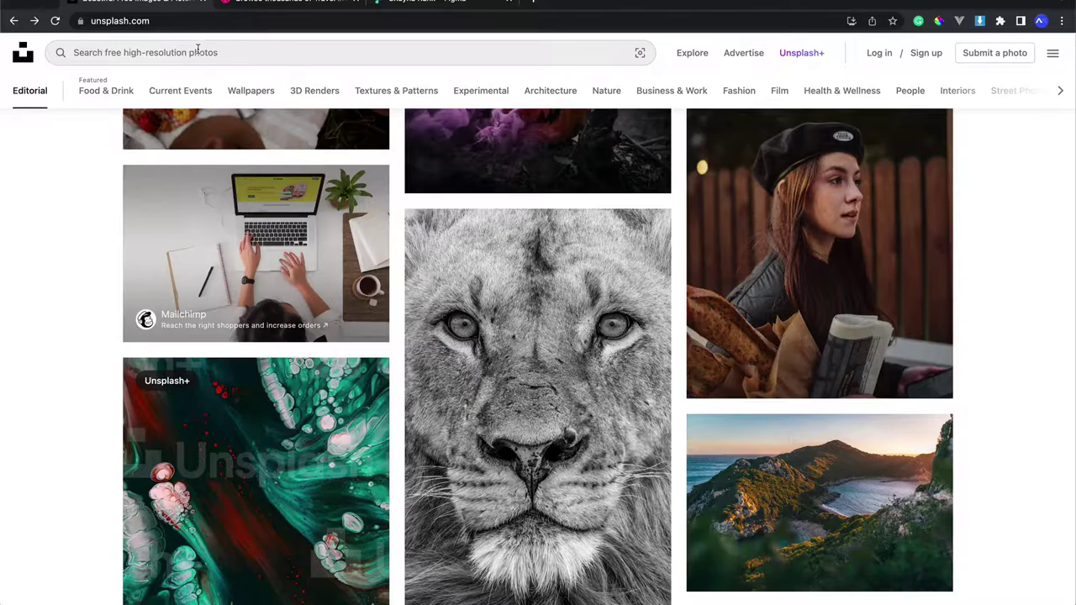
Open the Nature trending topic from the search suggestions and browse its photo grid
{"action": "left_click", "coordinate": [197, 50]}
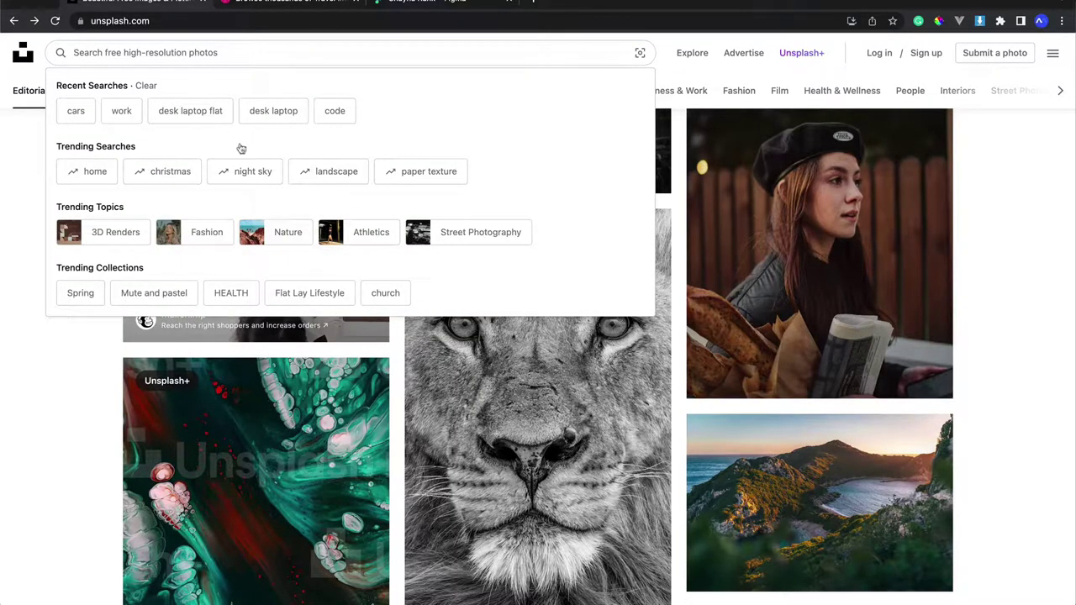
{"action": "left_click", "coordinate": [277, 233]}
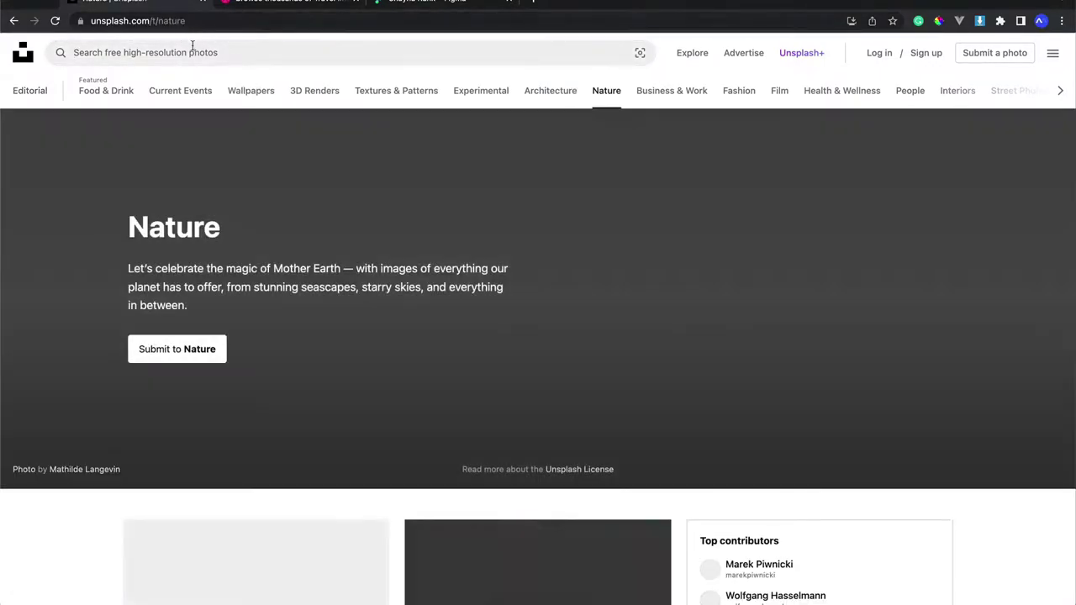
{"action": "left_click", "coordinate": [192, 51]}
{"action": "left_click", "coordinate": [300, 406]}
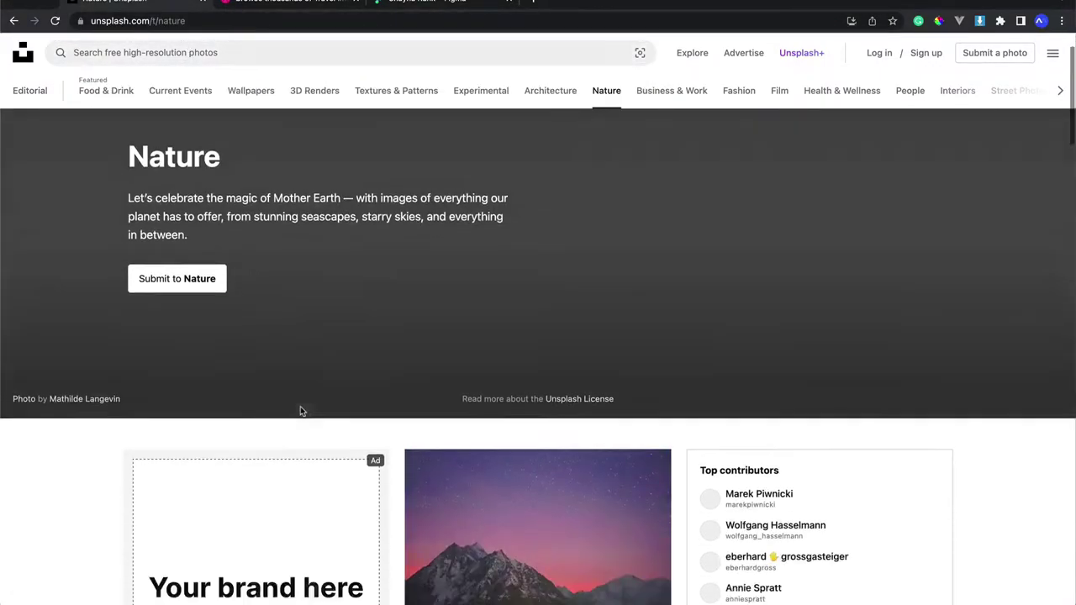
{"action": "scroll", "coordinate": [300, 406], "scroll_direction": "down", "scroll_amount": 5}
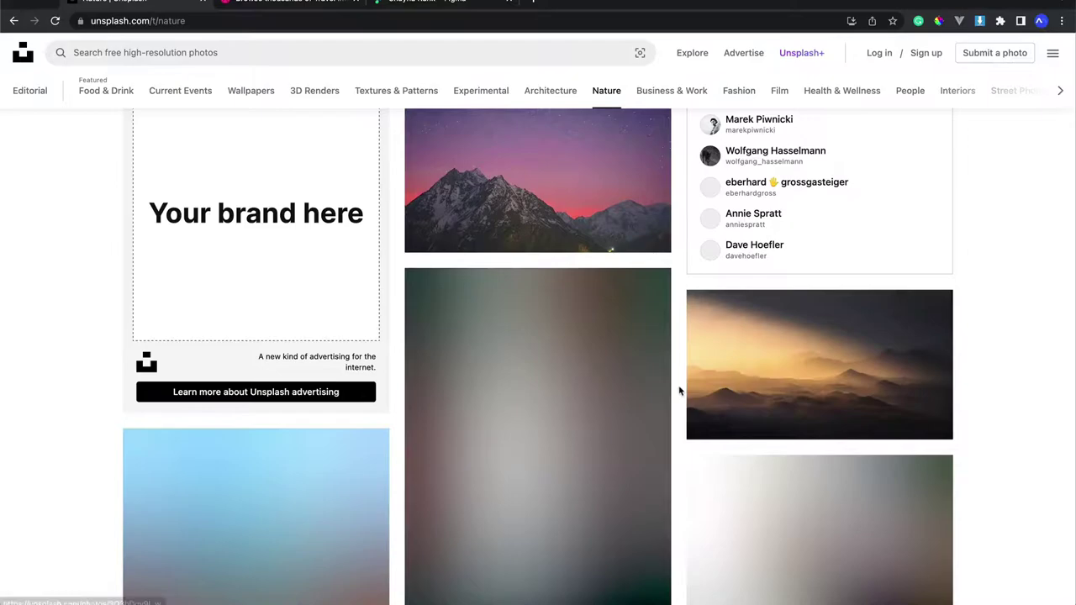
{"action": "scroll", "coordinate": [680, 391], "scroll_direction": "down", "scroll_amount": 1}
{"action": "scroll", "coordinate": [680, 390], "scroll_direction": "up", "scroll_amount": 1}
{"action": "scroll", "coordinate": [681, 390], "scroll_direction": "up", "scroll_amount": 5}
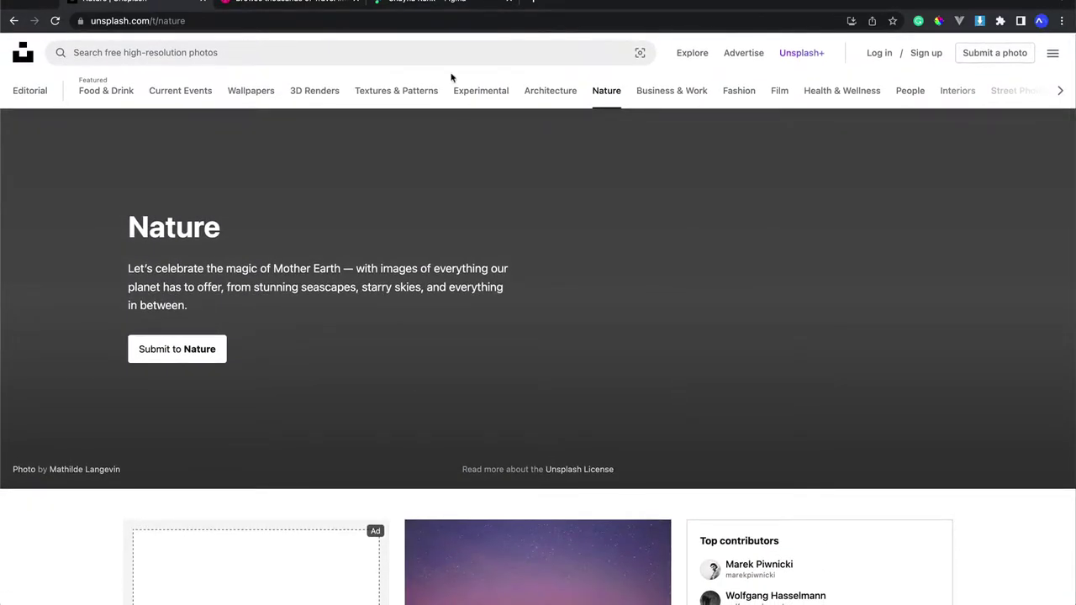
{"action": "left_click", "coordinate": [339, 49]}
{"action": "type", "text": "beach"}
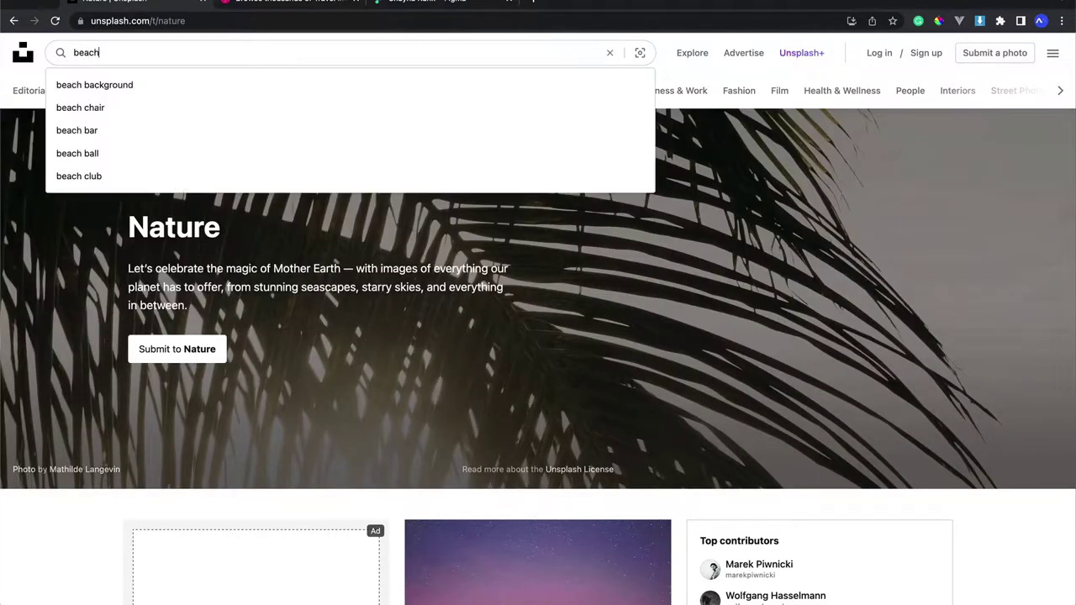
{"action": "key", "text": "Return"}
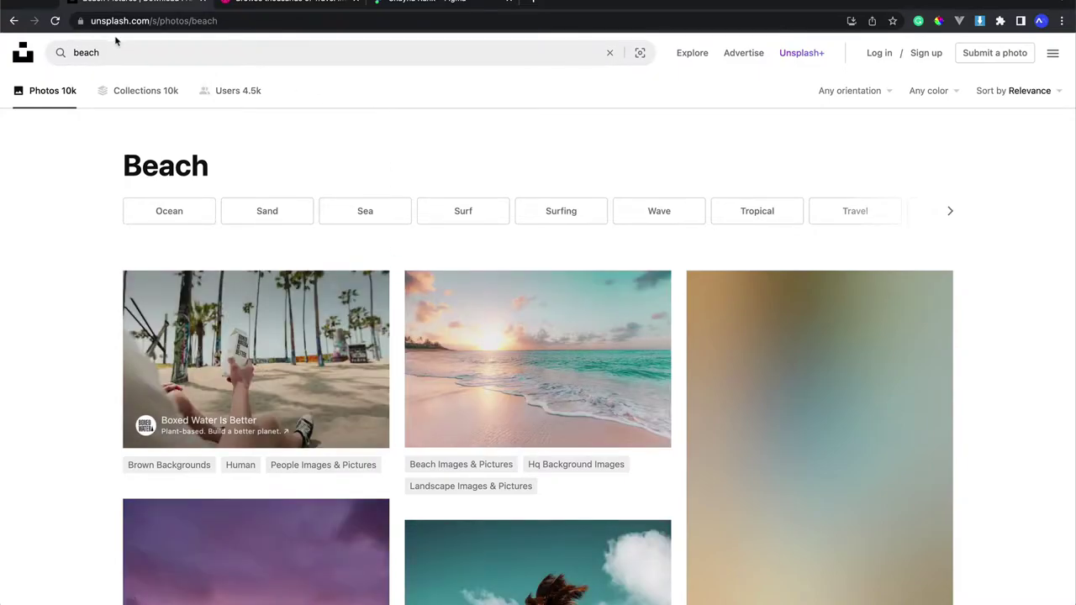
{"action": "scroll", "coordinate": [67, 163], "scroll_direction": "down", "scroll_amount": 4}
{"action": "scroll", "coordinate": [67, 163], "scroll_direction": "down", "scroll_amount": 2}
{"action": "scroll", "coordinate": [67, 163], "scroll_direction": "down", "scroll_amount": 4}
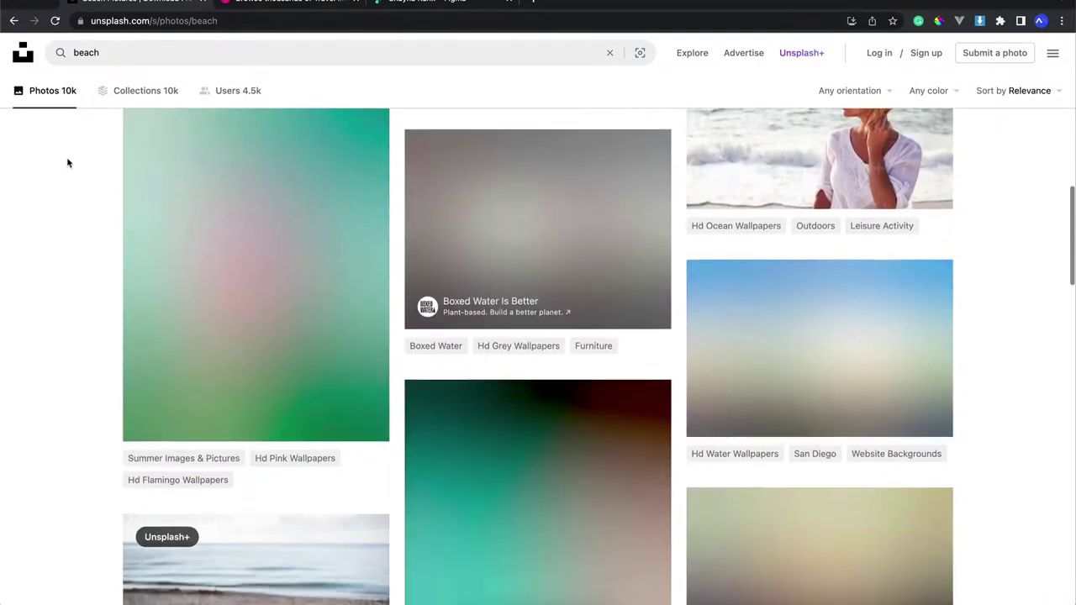
{"action": "scroll", "coordinate": [67, 164], "scroll_direction": "down", "scroll_amount": 3}
{"action": "scroll", "coordinate": [67, 163], "scroll_direction": "down", "scroll_amount": 1}
{"action": "scroll", "coordinate": [67, 163], "scroll_direction": "down", "scroll_amount": 2}
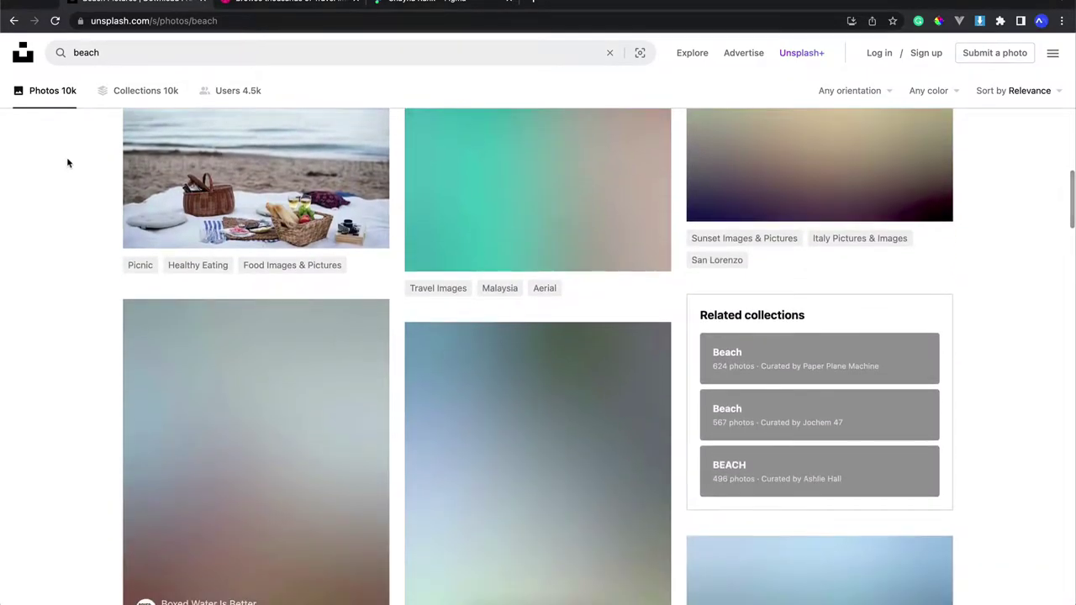
{"action": "scroll", "coordinate": [67, 164], "scroll_direction": "down", "scroll_amount": 3}
{"action": "scroll", "coordinate": [68, 163], "scroll_direction": "up", "scroll_amount": 1}
{"action": "scroll", "coordinate": [67, 163], "scroll_direction": "up", "scroll_amount": 5}
{"action": "scroll", "coordinate": [67, 163], "scroll_direction": "up", "scroll_amount": 2}
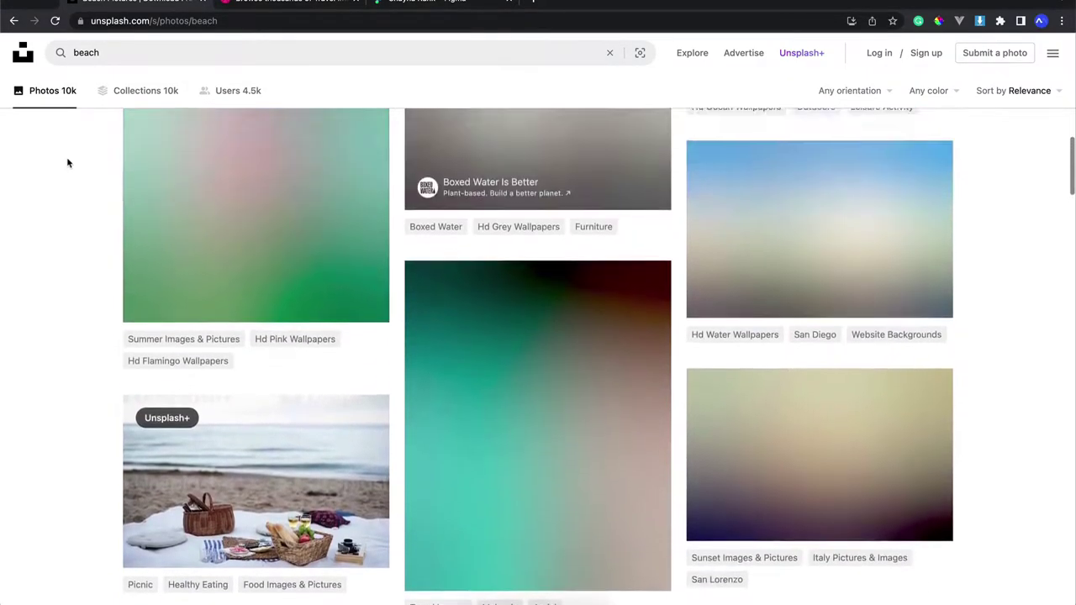
{"action": "scroll", "coordinate": [67, 163], "scroll_direction": "up", "scroll_amount": 6}
{"action": "scroll", "coordinate": [67, 163], "scroll_direction": "up", "scroll_amount": 1}
{"action": "scroll", "coordinate": [67, 163], "scroll_direction": "up", "scroll_amount": 2}
{"action": "scroll", "coordinate": [68, 163], "scroll_direction": "down", "scroll_amount": 6}
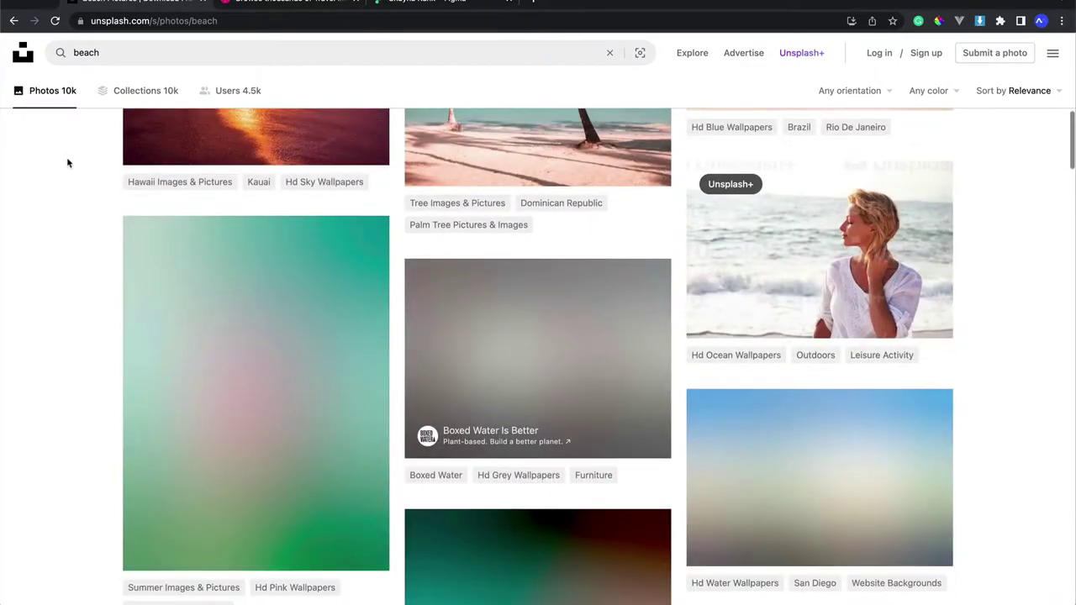
{"action": "scroll", "coordinate": [67, 163], "scroll_direction": "down", "scroll_amount": 5}
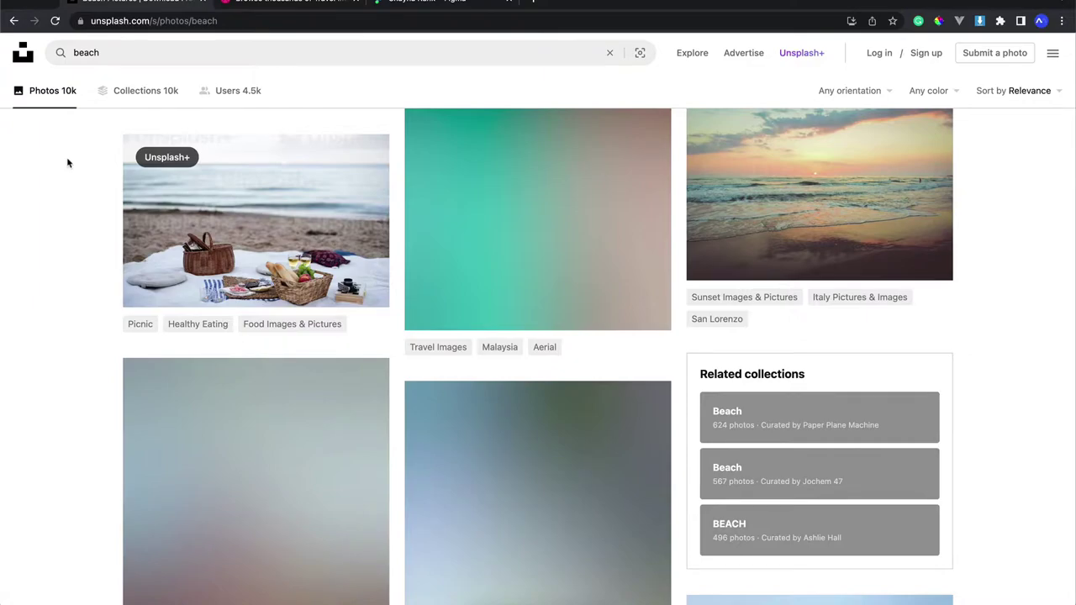
{"action": "scroll", "coordinate": [68, 163], "scroll_direction": "down", "scroll_amount": 1}
{"action": "scroll", "coordinate": [67, 163], "scroll_direction": "down", "scroll_amount": 1}
{"action": "scroll", "coordinate": [67, 163], "scroll_direction": "up", "scroll_amount": 4}
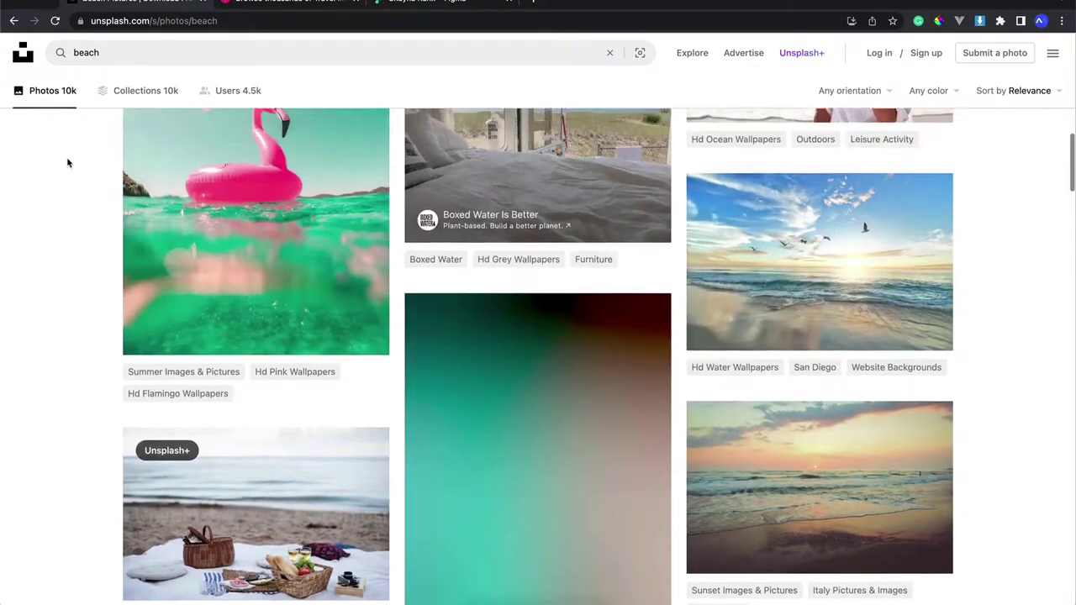
{"action": "scroll", "coordinate": [67, 163], "scroll_direction": "up", "scroll_amount": 2}
{"action": "scroll", "coordinate": [68, 163], "scroll_direction": "up", "scroll_amount": 2}
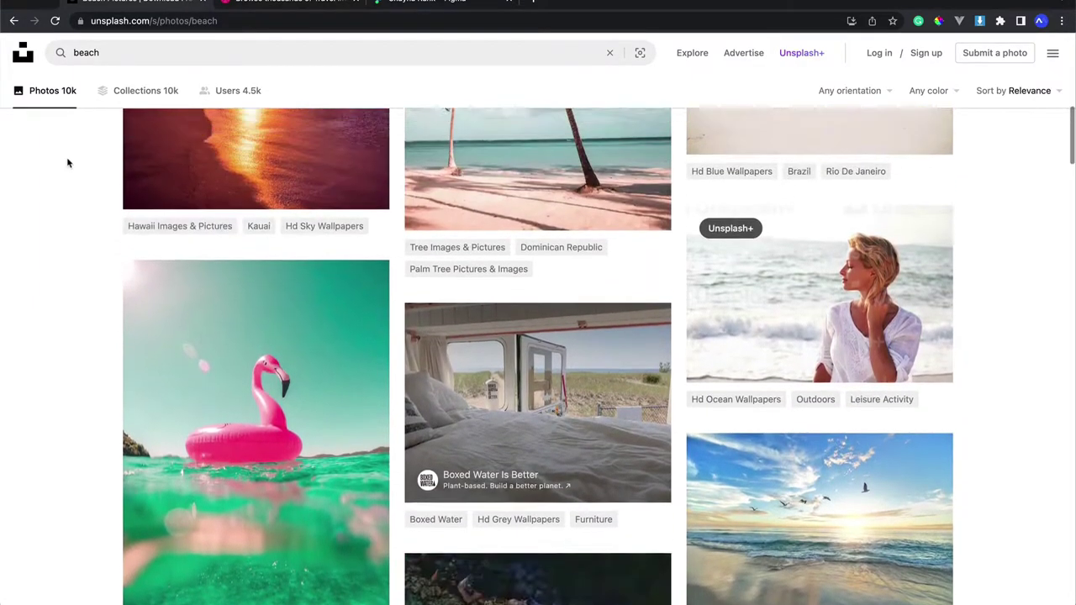
{"action": "scroll", "coordinate": [68, 163], "scroll_direction": "up", "scroll_amount": 1}
{"action": "scroll", "coordinate": [68, 163], "scroll_direction": "up", "scroll_amount": 2}
{"action": "scroll", "coordinate": [68, 163], "scroll_direction": "up", "scroll_amount": 1}
{"action": "scroll", "coordinate": [68, 163], "scroll_direction": "up", "scroll_amount": 1}
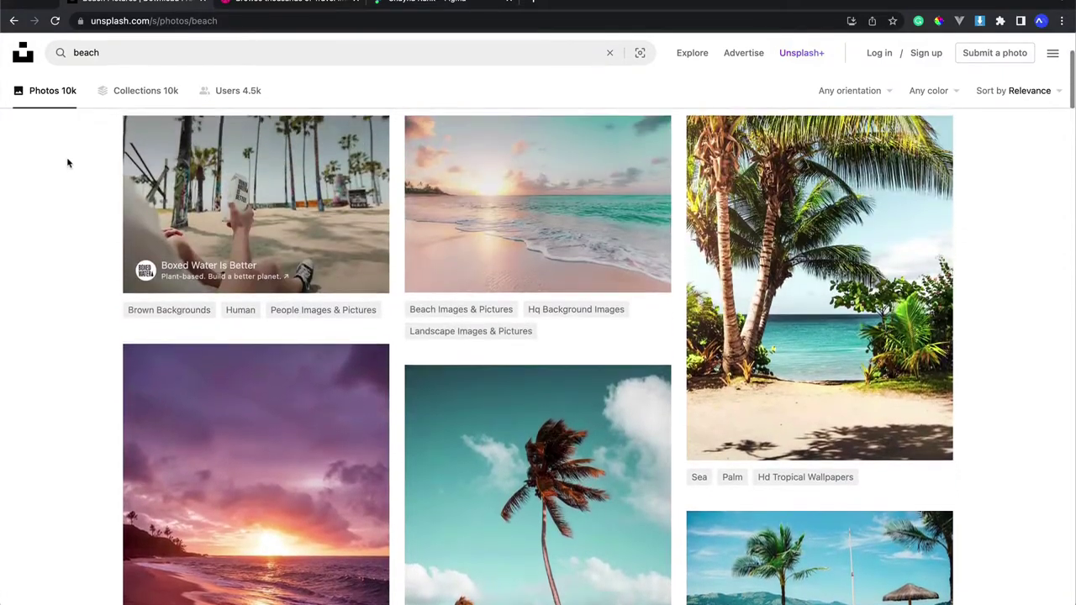
{"action": "scroll", "coordinate": [68, 164], "scroll_direction": "up", "scroll_amount": 2}
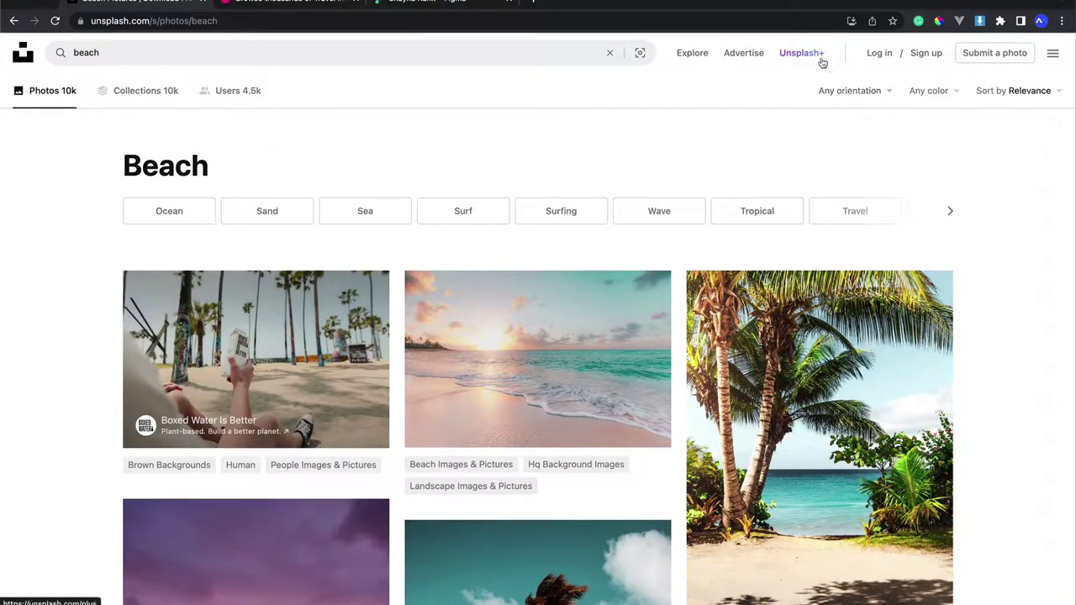
{"action": "scroll", "coordinate": [875, 99], "scroll_direction": "down", "scroll_amount": 3}
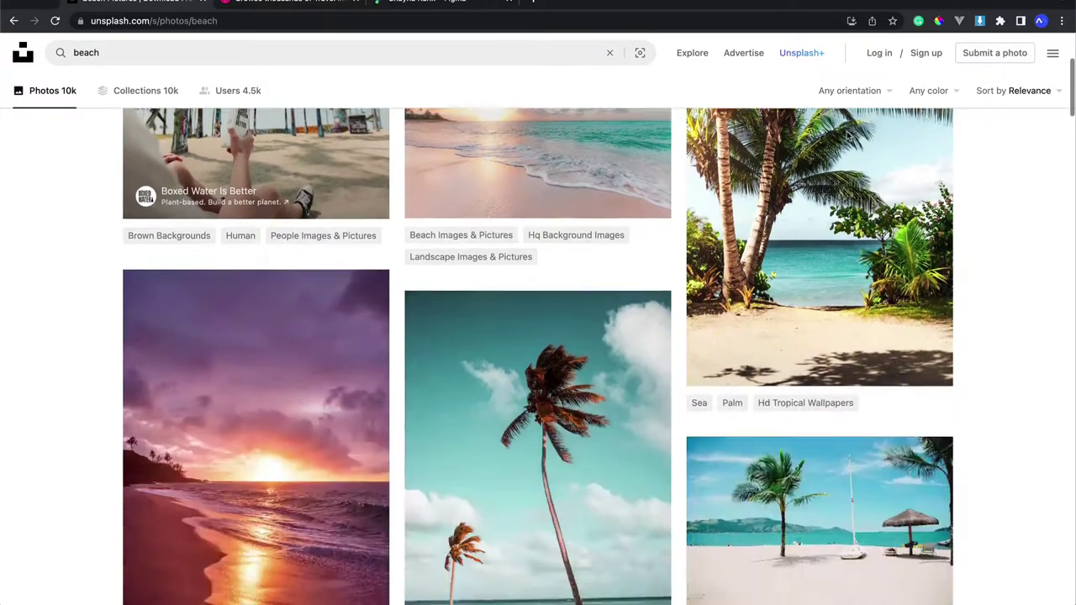
{"action": "scroll", "coordinate": [866, 110], "scroll_direction": "down", "scroll_amount": 5}
{"action": "scroll", "coordinate": [857, 122], "scroll_direction": "down", "scroll_amount": 5}
{"action": "scroll", "coordinate": [848, 137], "scroll_direction": "down", "scroll_amount": 2}
{"action": "scroll", "coordinate": [847, 137], "scroll_direction": "down", "scroll_amount": 3}
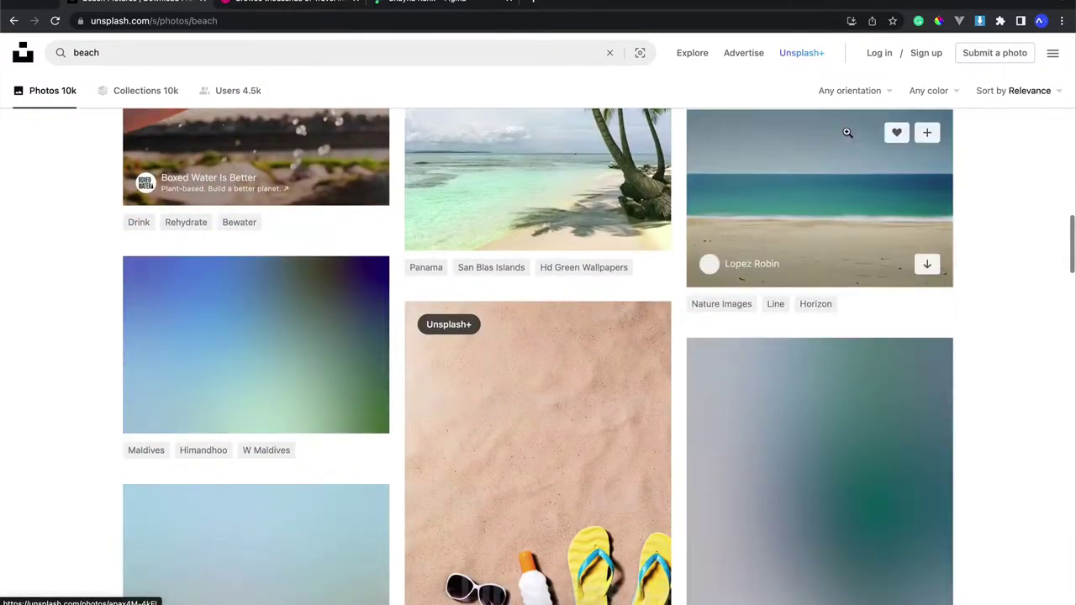
{"action": "scroll", "coordinate": [847, 135], "scroll_direction": "down", "scroll_amount": 6}
{"action": "scroll", "coordinate": [847, 133], "scroll_direction": "up", "scroll_amount": 2}
{"action": "scroll", "coordinate": [848, 132], "scroll_direction": "up", "scroll_amount": 1}
{"action": "scroll", "coordinate": [848, 134], "scroll_direction": "up", "scroll_amount": 2}
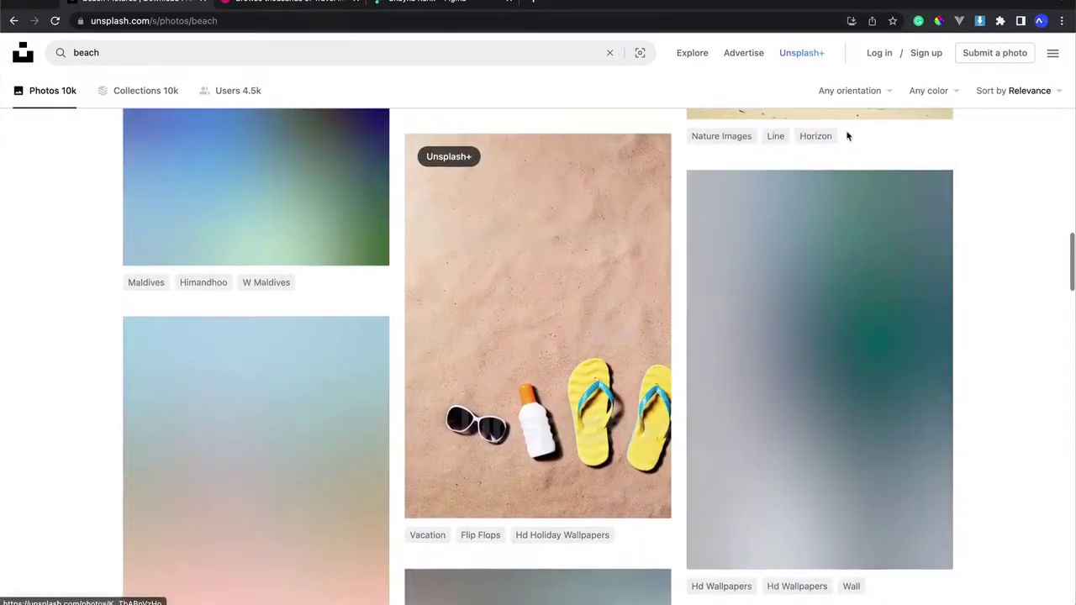
Preview the flip-flops-on-sand photo, close it, and browse the beach results
{"action": "scroll", "coordinate": [589, 286], "scroll_direction": "down", "scroll_amount": 1}
{"action": "left_click", "coordinate": [505, 344]}
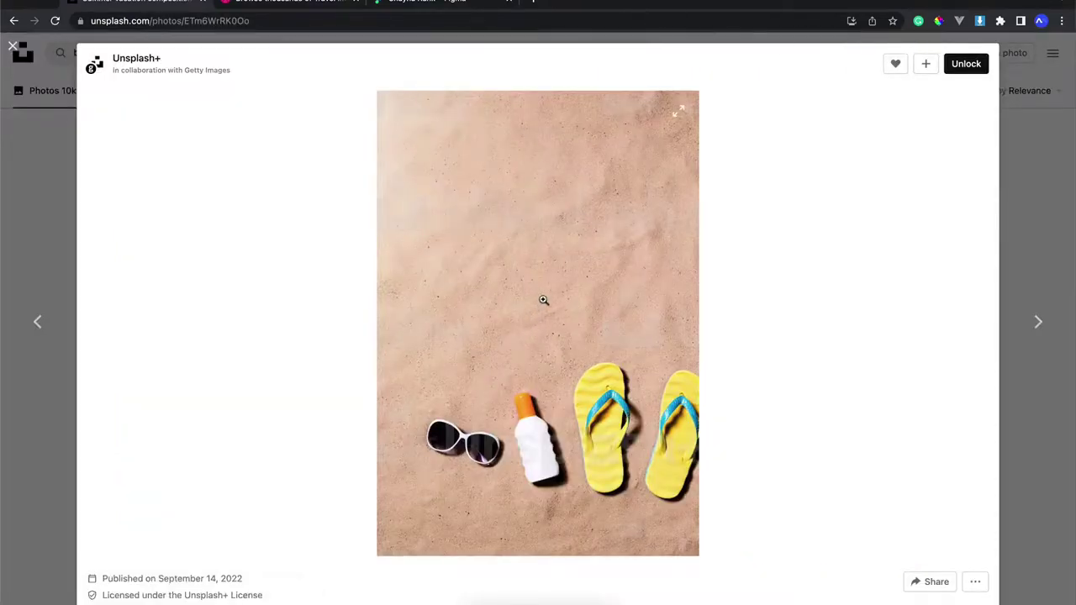
{"action": "scroll", "coordinate": [540, 321], "scroll_direction": "down", "scroll_amount": 1}
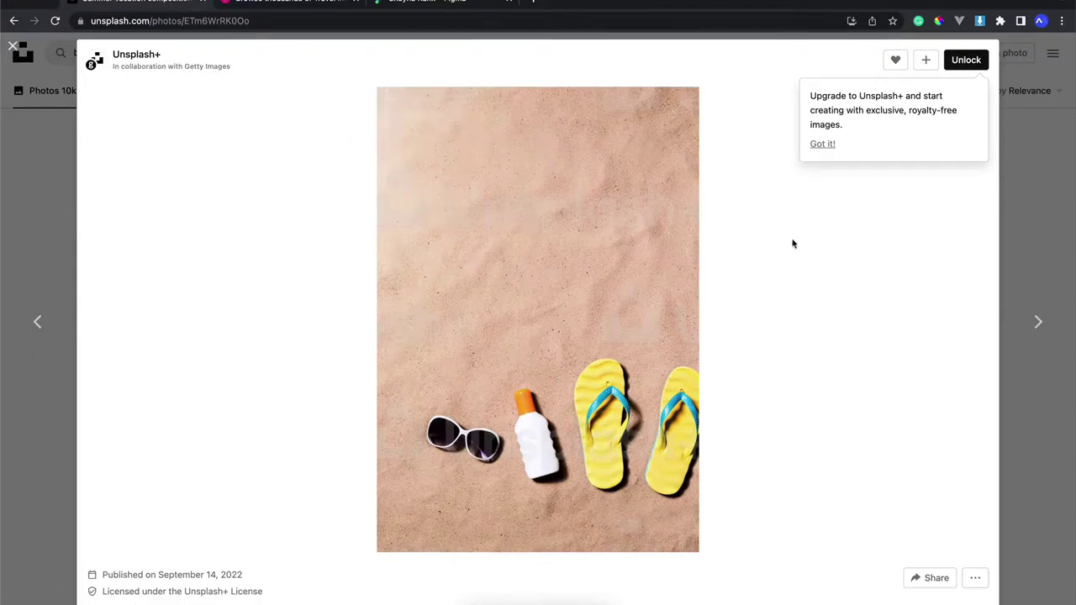
{"action": "key", "text": "Escape"}
{"action": "scroll", "coordinate": [755, 267], "scroll_direction": "down", "scroll_amount": 5}
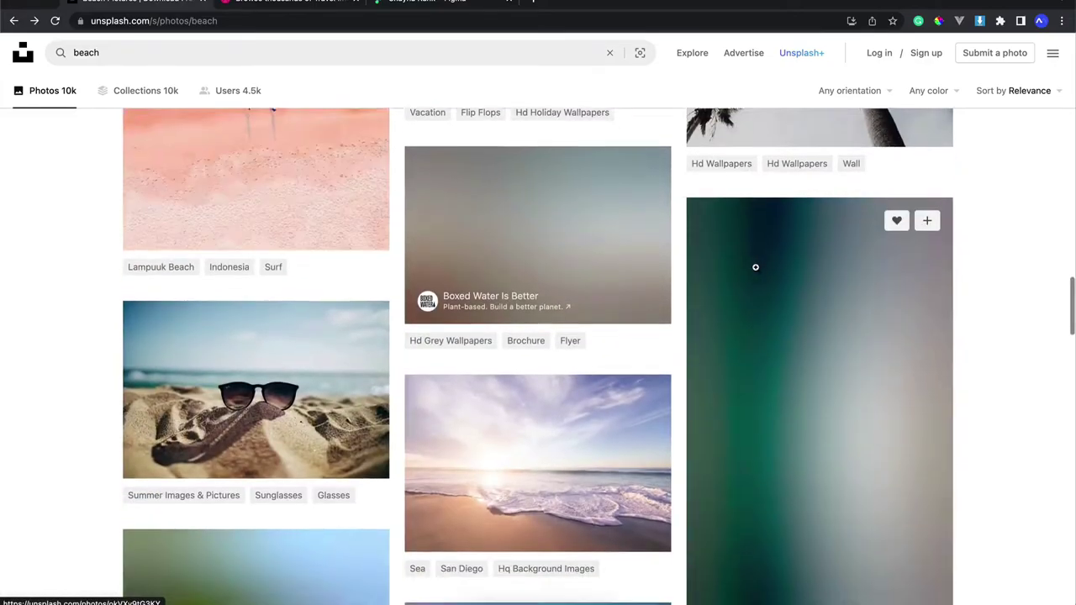
{"action": "scroll", "coordinate": [755, 267], "scroll_direction": "down", "scroll_amount": 5}
{"action": "scroll", "coordinate": [755, 267], "scroll_direction": "up", "scroll_amount": 3}
{"action": "scroll", "coordinate": [755, 267], "scroll_direction": "up", "scroll_amount": 3}
{"action": "scroll", "coordinate": [756, 271], "scroll_direction": "up", "scroll_amount": 2}
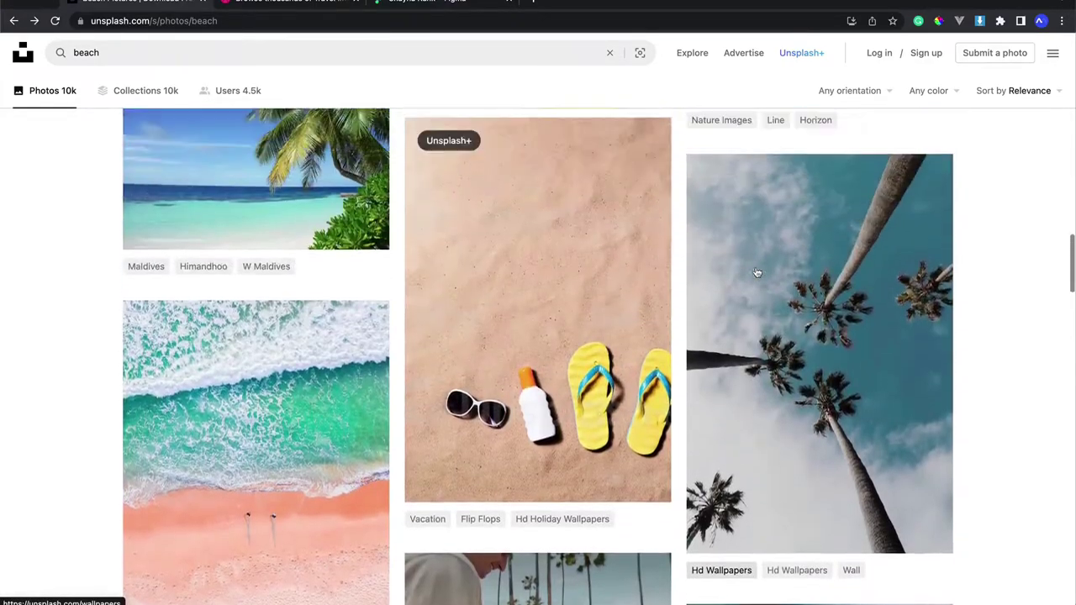
{"action": "scroll", "coordinate": [756, 271], "scroll_direction": "up", "scroll_amount": 2}
{"action": "scroll", "coordinate": [757, 270], "scroll_direction": "down", "scroll_amount": 1}
{"action": "scroll", "coordinate": [757, 270], "scroll_direction": "down", "scroll_amount": 2}
{"action": "scroll", "coordinate": [756, 271], "scroll_direction": "up", "scroll_amount": 1}
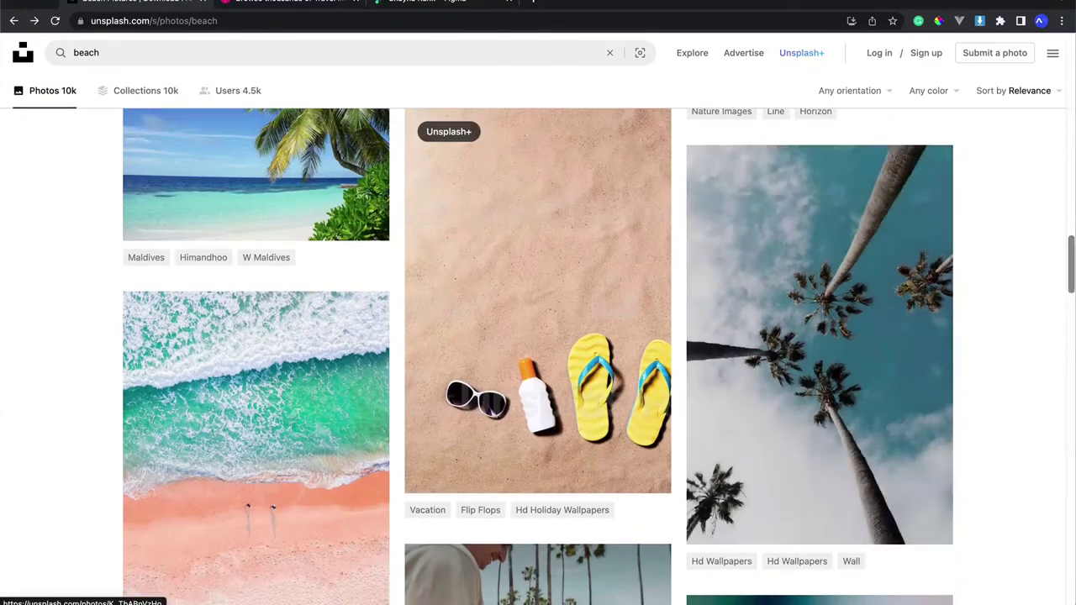
Open the upward-looking palm-trees-against-sky photo and copy the image
{"action": "left_click", "coordinate": [933, 344]}
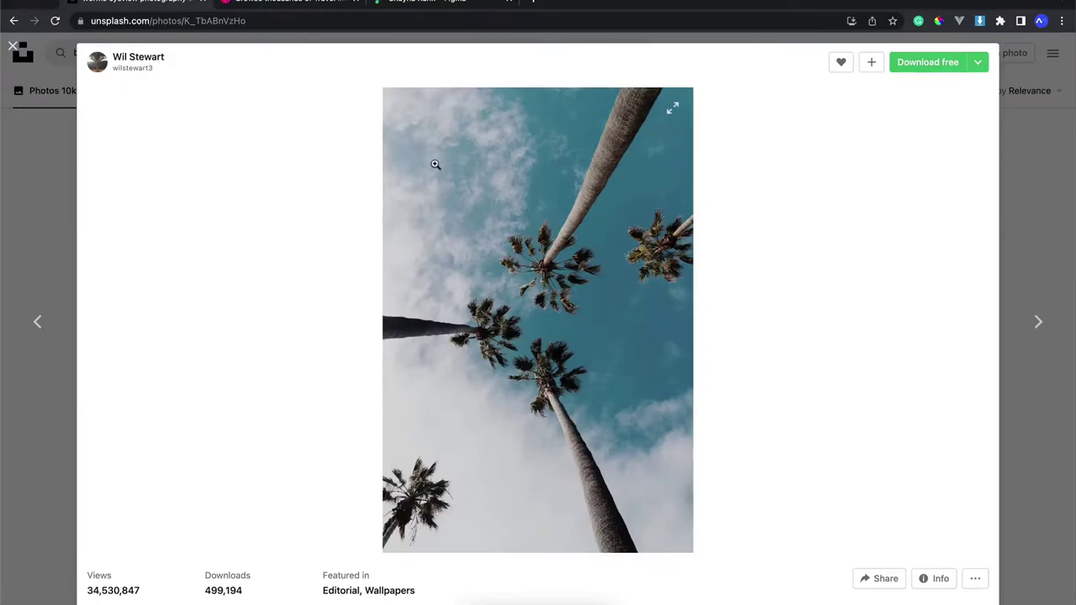
{"action": "scroll", "coordinate": [435, 165], "scroll_direction": "down", "scroll_amount": 2}
{"action": "scroll", "coordinate": [435, 167], "scroll_direction": "down", "scroll_amount": 2}
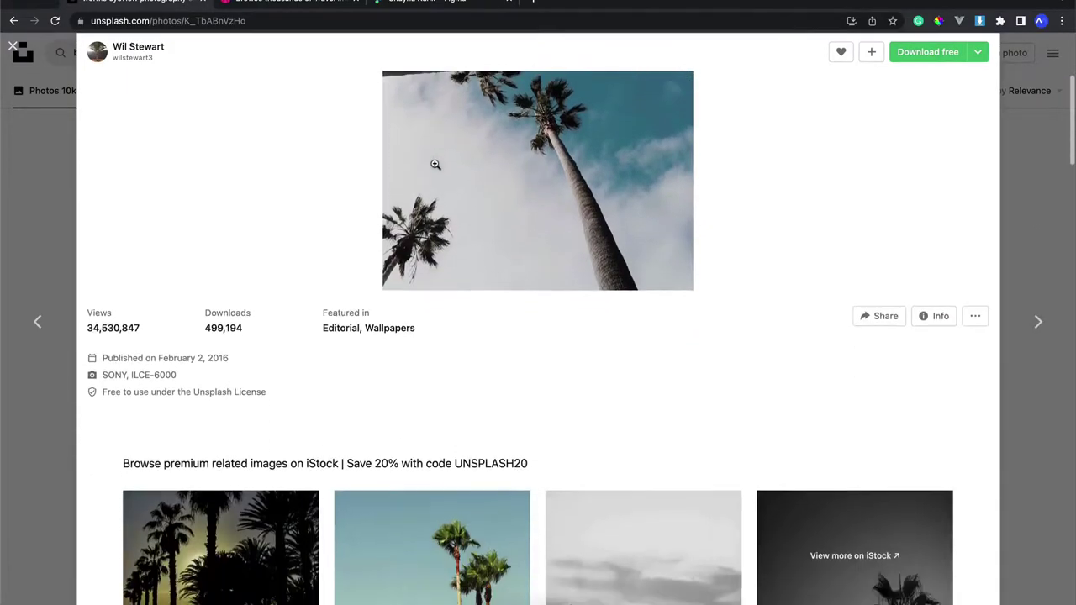
{"action": "scroll", "coordinate": [436, 168], "scroll_direction": "down", "scroll_amount": 3}
{"action": "scroll", "coordinate": [433, 165], "scroll_direction": "up", "scroll_amount": 5}
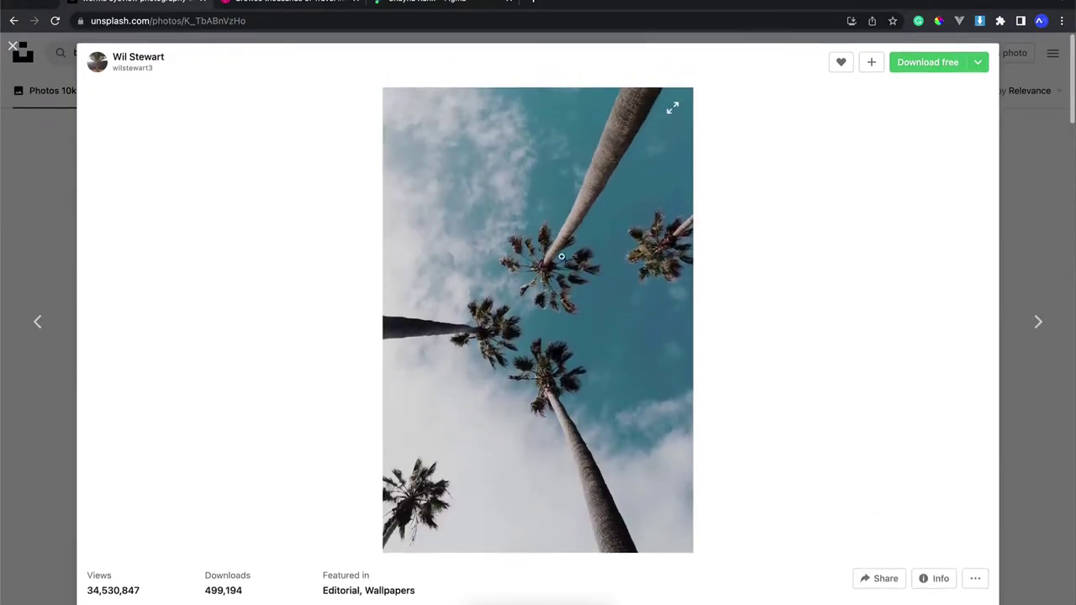
{"action": "right_click", "coordinate": [602, 287]}
{"action": "left_click", "coordinate": [643, 322]}
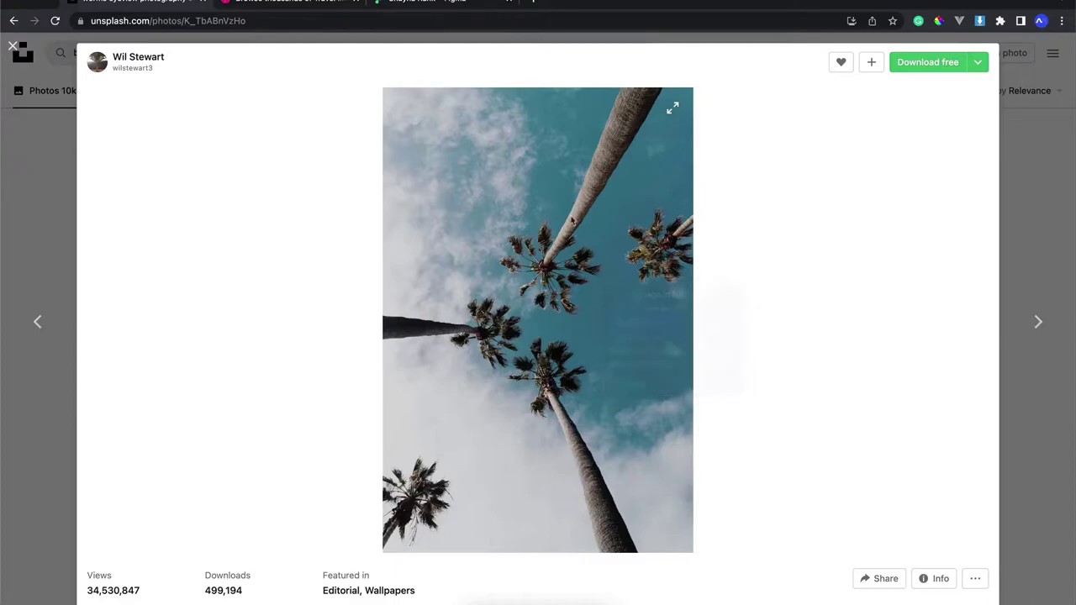
Paste the copied palm-tree photo onto the Figma canvas beside the Rating frame
{"action": "left_click", "coordinate": [437, 3]}
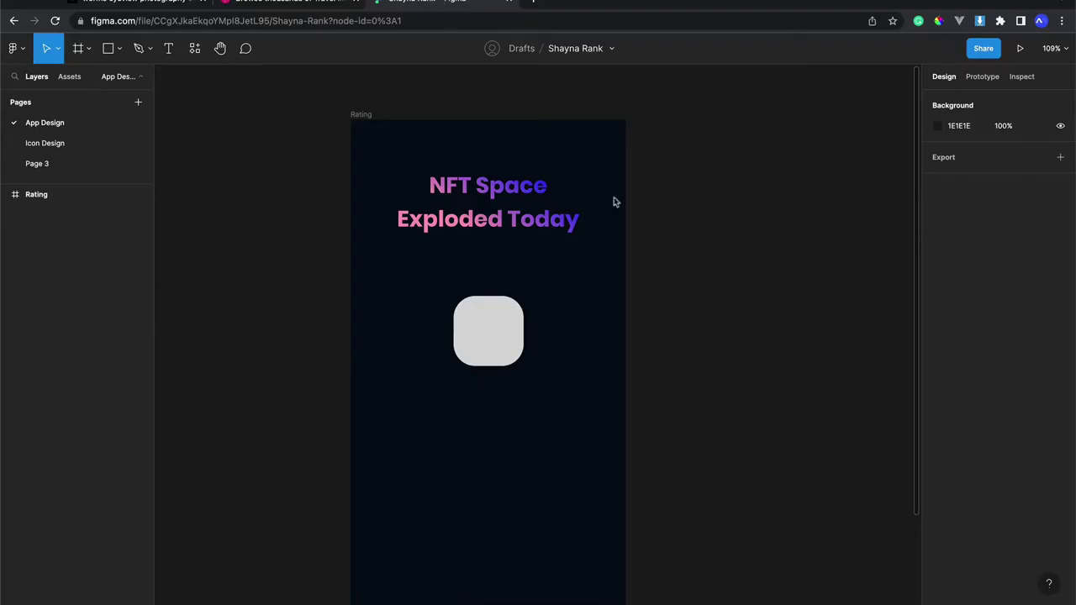
{"action": "scroll", "coordinate": [706, 315], "scroll_direction": "right", "scroll_amount": 3}
{"action": "scroll", "coordinate": [706, 314], "scroll_direction": "down", "scroll_amount": 3}
{"action": "scroll", "coordinate": [730, 281], "scroll_direction": "right", "scroll_amount": 3}
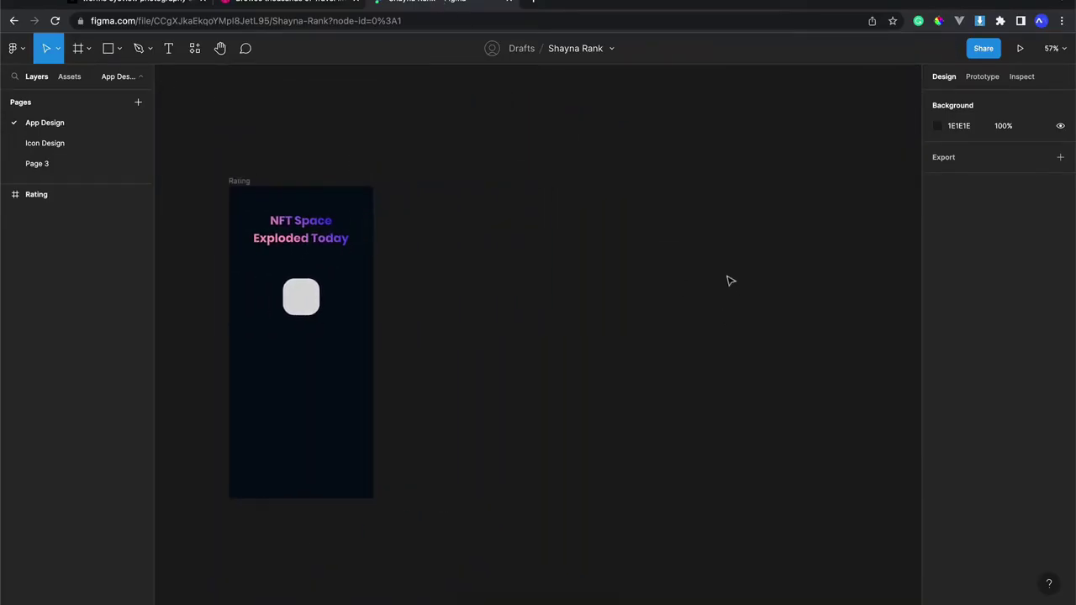
{"action": "key", "text": "ctrl+v"}
{"action": "scroll", "coordinate": [329, 101], "scroll_direction": "up", "scroll_amount": 3}
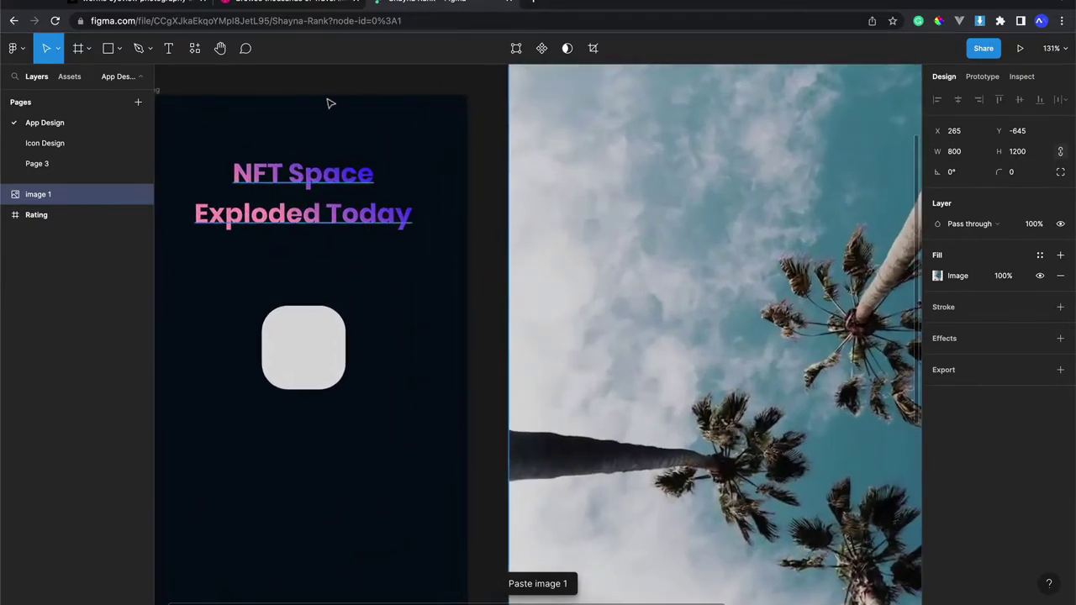
{"action": "scroll", "coordinate": [342, 96], "scroll_direction": "down", "scroll_amount": 3}
{"action": "scroll", "coordinate": [341, 96], "scroll_direction": "down", "scroll_amount": 2}
{"action": "scroll", "coordinate": [522, 128], "scroll_direction": "up", "scroll_amount": 2}
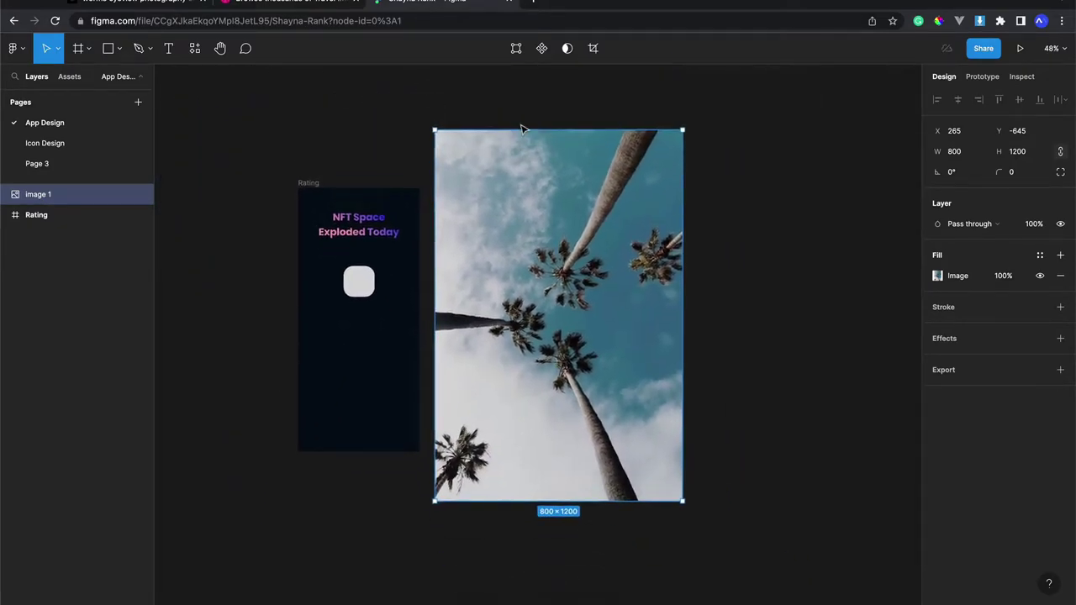
{"action": "left_click", "coordinate": [353, 115]}
Download the full-size palm-tree photo from Unsplash and return to Figma
{"action": "left_click", "coordinate": [168, 4]}
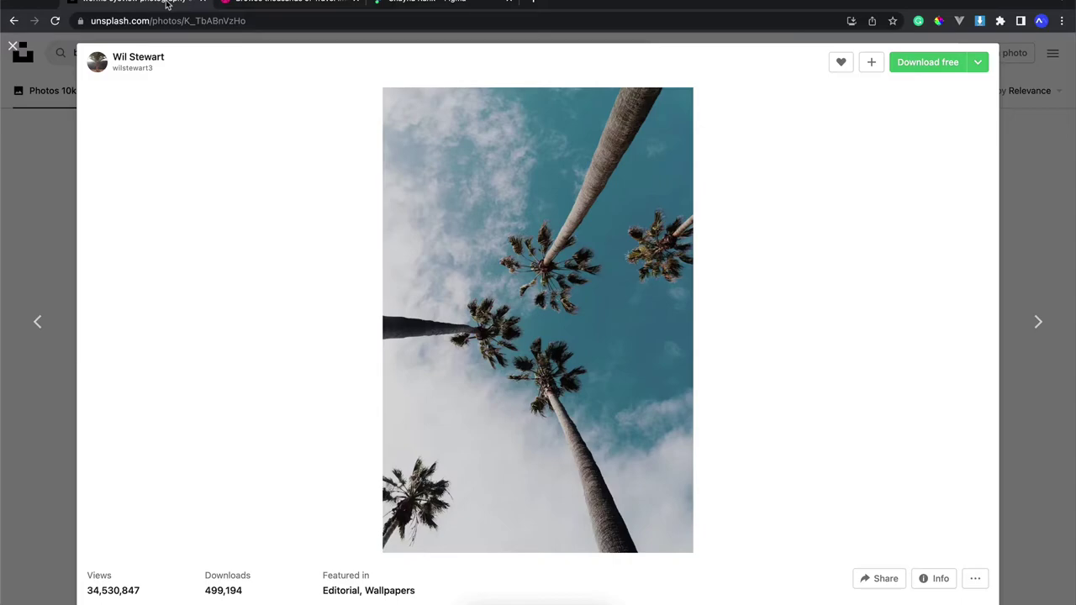
{"action": "left_click", "coordinate": [940, 71]}
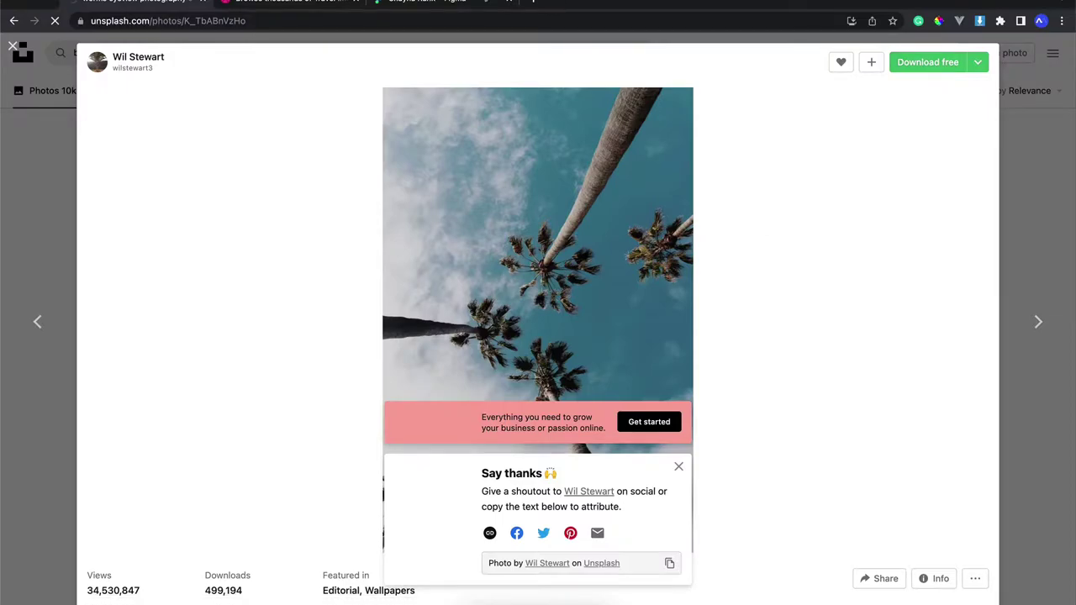
{"action": "left_click", "coordinate": [424, 4]}
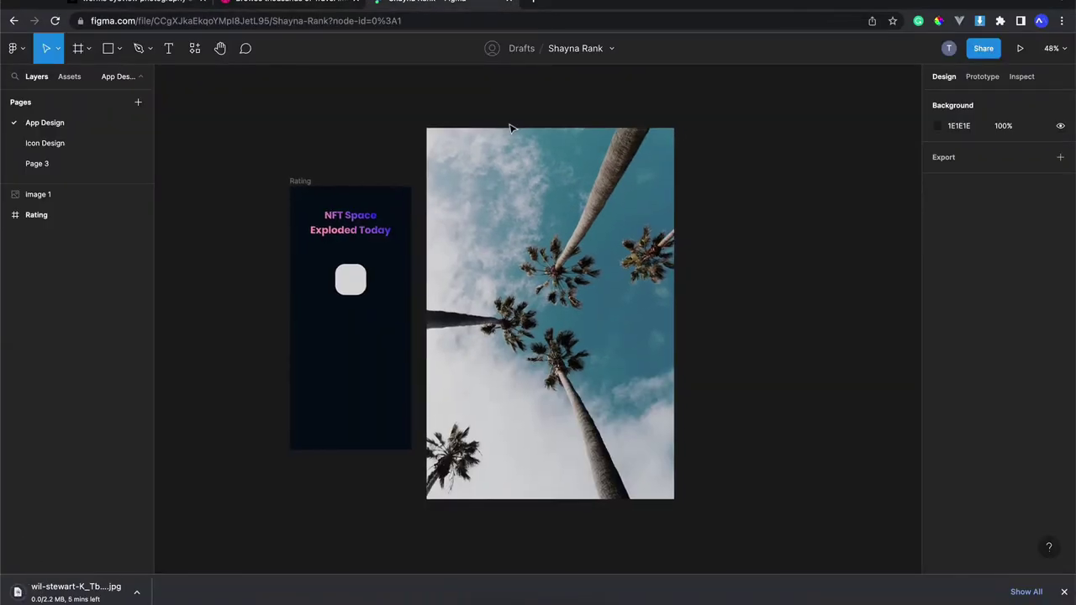
Select the small rounded square in the Rating frame and drag it larger
{"action": "scroll", "coordinate": [493, 122], "scroll_direction": "left", "scroll_amount": 3}
{"action": "scroll", "coordinate": [468, 125], "scroll_direction": "up", "scroll_amount": 5}
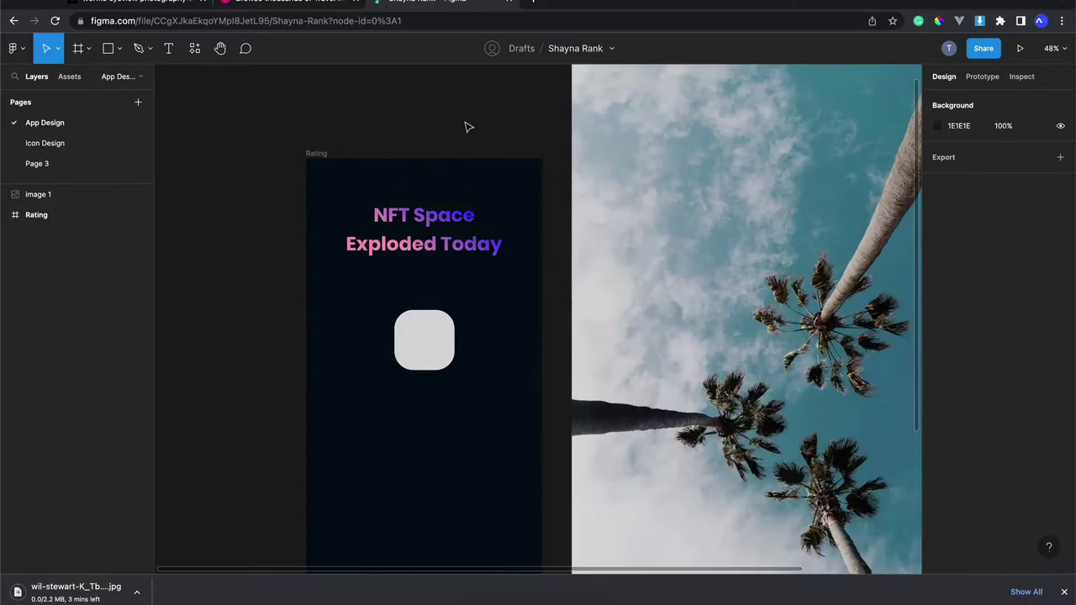
{"action": "scroll", "coordinate": [469, 125], "scroll_direction": "down", "scroll_amount": 3}
{"action": "scroll", "coordinate": [468, 125], "scroll_direction": "up", "scroll_amount": 3}
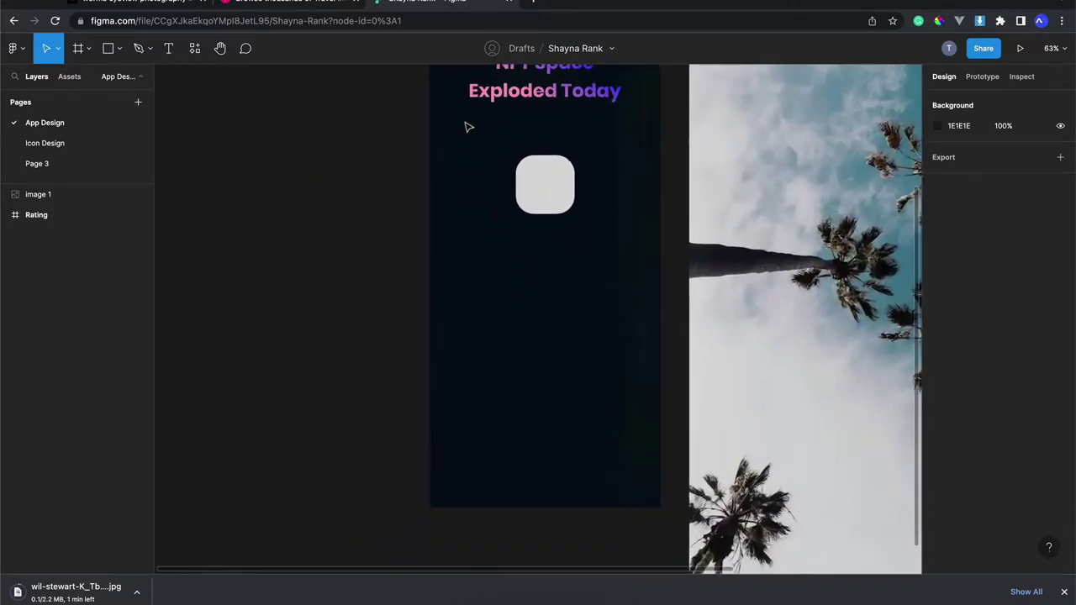
{"action": "left_click", "coordinate": [545, 215]}
{"action": "scroll", "coordinate": [545, 215], "scroll_direction": "up", "scroll_amount": 3}
{"action": "scroll", "coordinate": [526, 216], "scroll_direction": "down", "scroll_amount": 3}
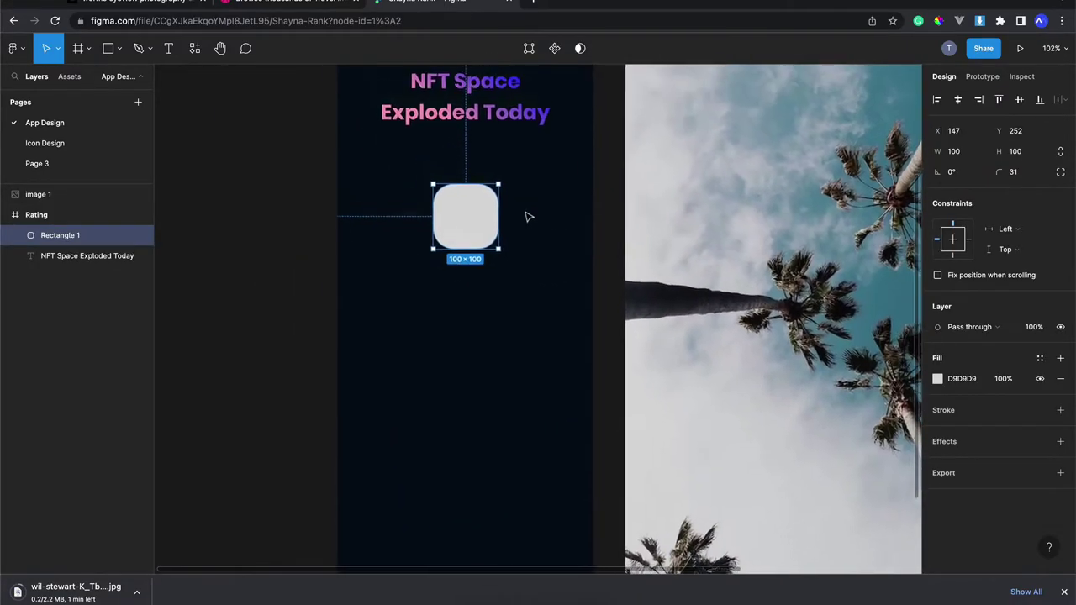
{"action": "left_click_drag", "start_coordinate": [512, 233], "coordinate": [608, 426]}
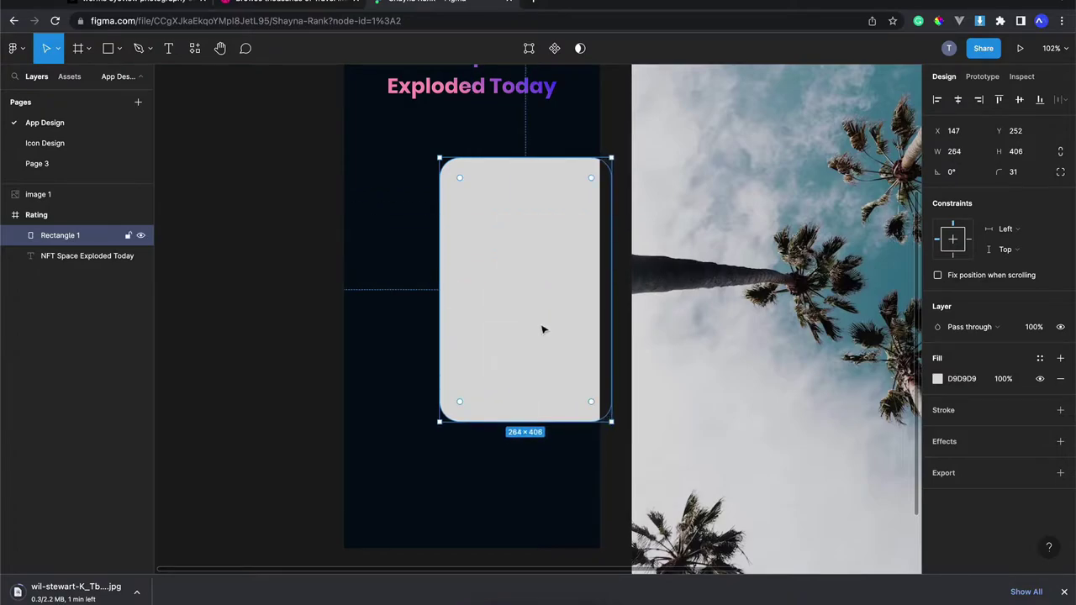
{"action": "left_click_drag", "start_coordinate": [543, 329], "coordinate": [494, 329]}
{"action": "type", "text": "3"}
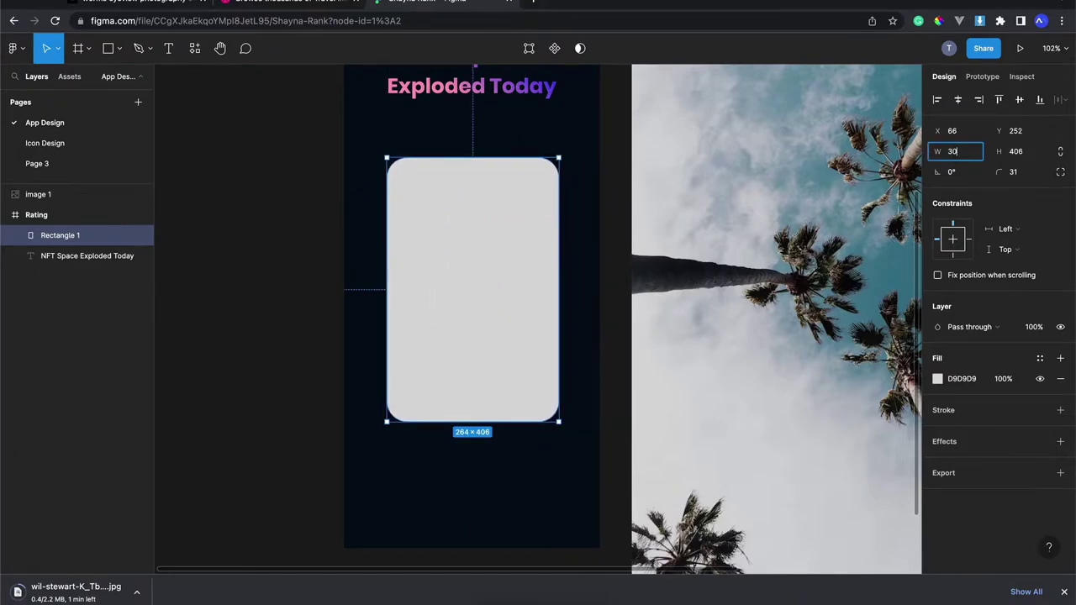
Size the card to W 300 × H 550 and centre it just below the title
{"action": "type", "text": "0"}
{"action": "key", "text": "Tab"}
{"action": "type", "text": "50"}
{"action": "key", "text": "Return"}
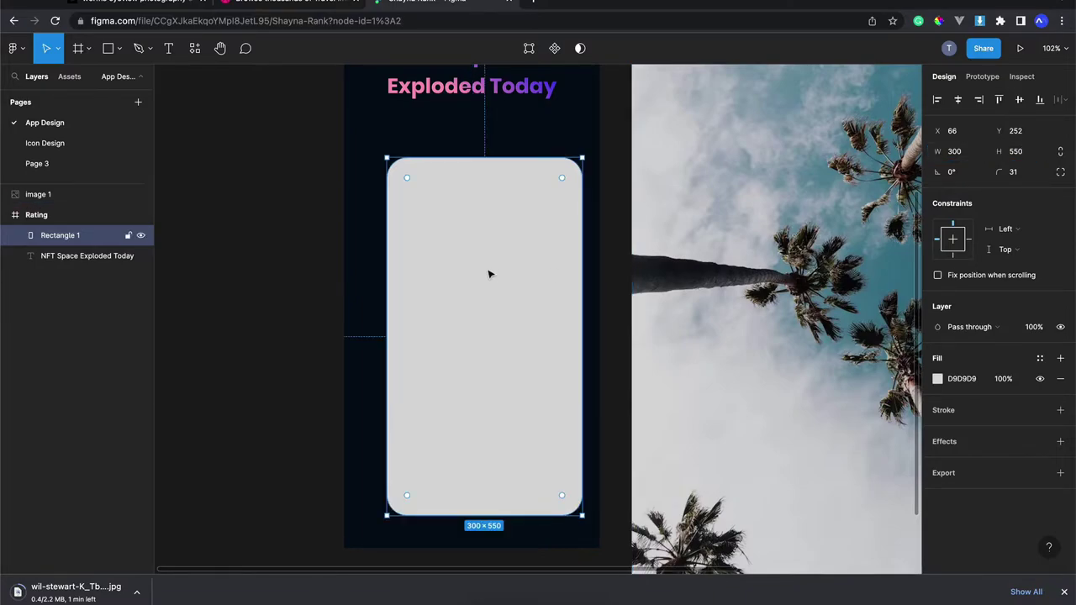
{"action": "mouse_move", "coordinate": [490, 271]}
{"action": "left_mouse_down"}
{"action": "mouse_move", "coordinate": [476, 277]}
{"action": "mouse_move", "coordinate": [486, 265]}
{"action": "left_mouse_up"}
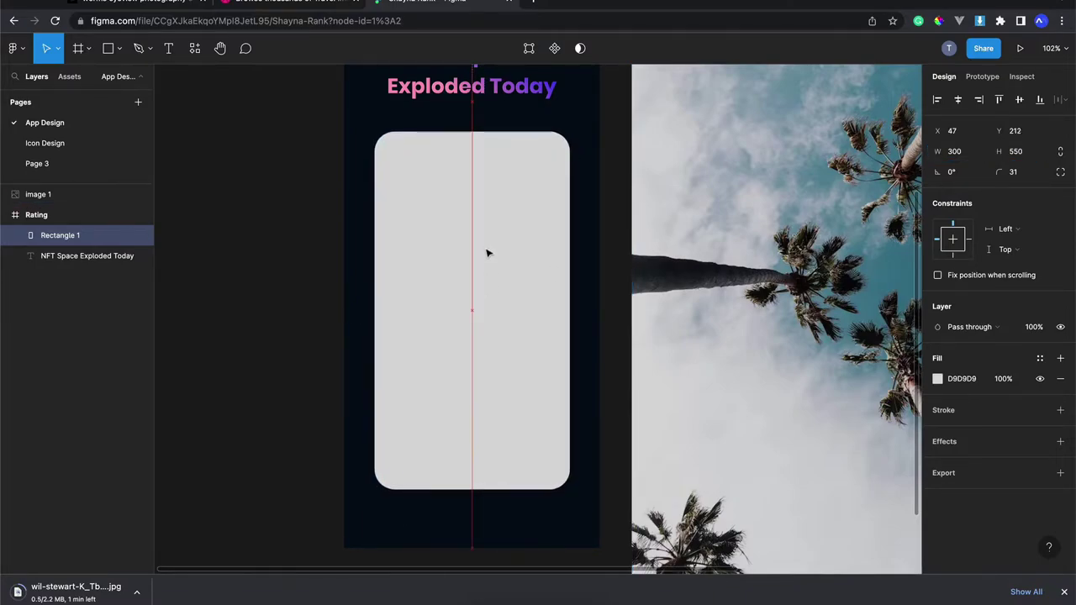
{"action": "scroll", "coordinate": [471, 160], "scroll_direction": "up", "scroll_amount": 5}
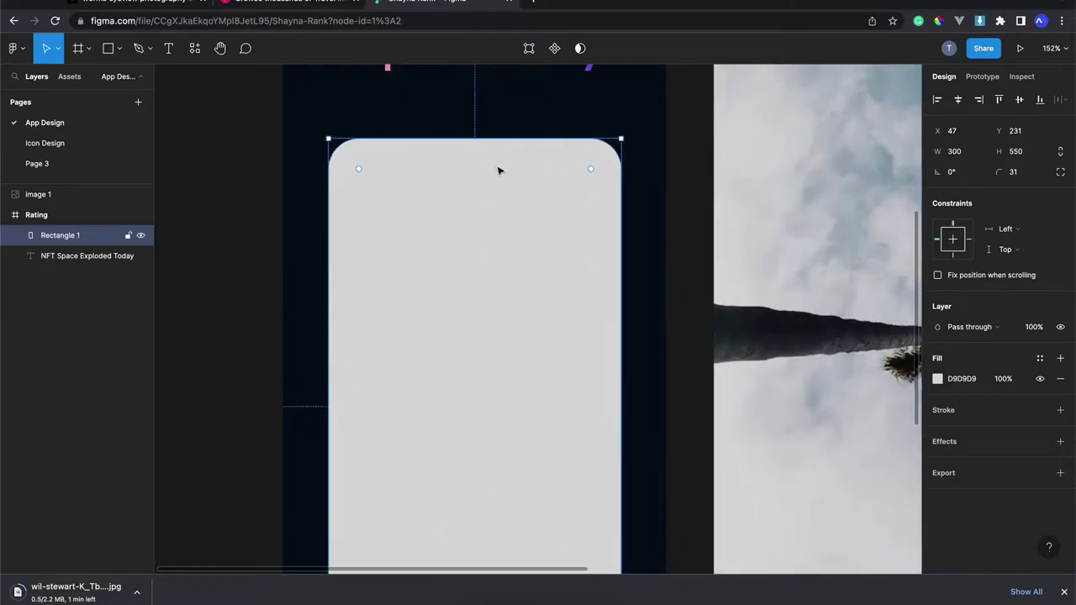
{"action": "left_click_drag", "start_coordinate": [499, 168], "coordinate": [504, 181]}
{"action": "scroll", "coordinate": [505, 175], "scroll_direction": "down", "scroll_amount": 5}
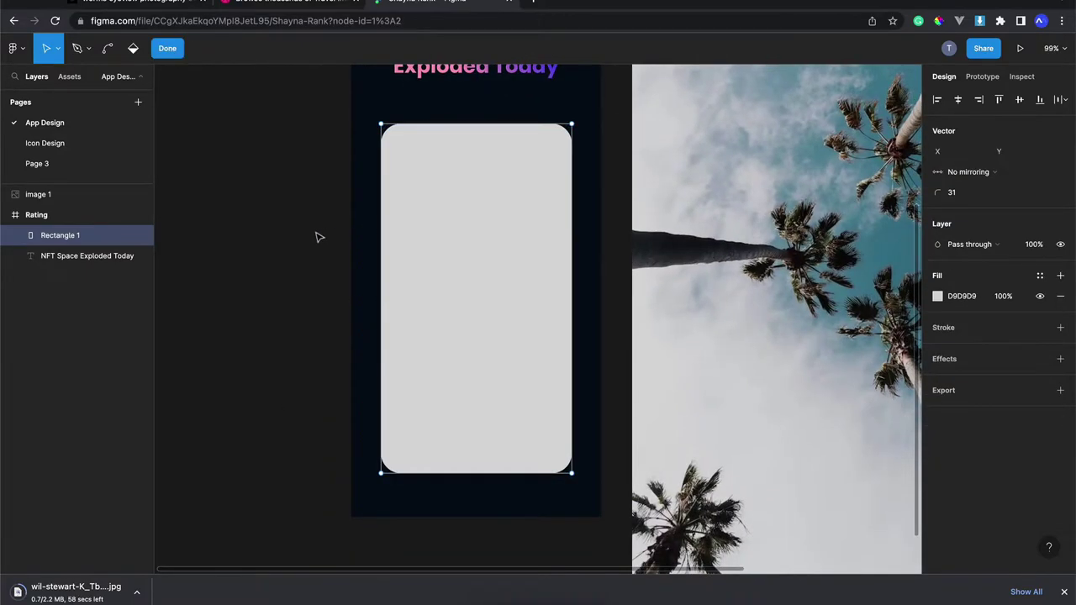
{"action": "scroll", "coordinate": [328, 232], "scroll_direction": "up", "scroll_amount": 1}
{"action": "scroll", "coordinate": [329, 231], "scroll_direction": "up", "scroll_amount": 2}
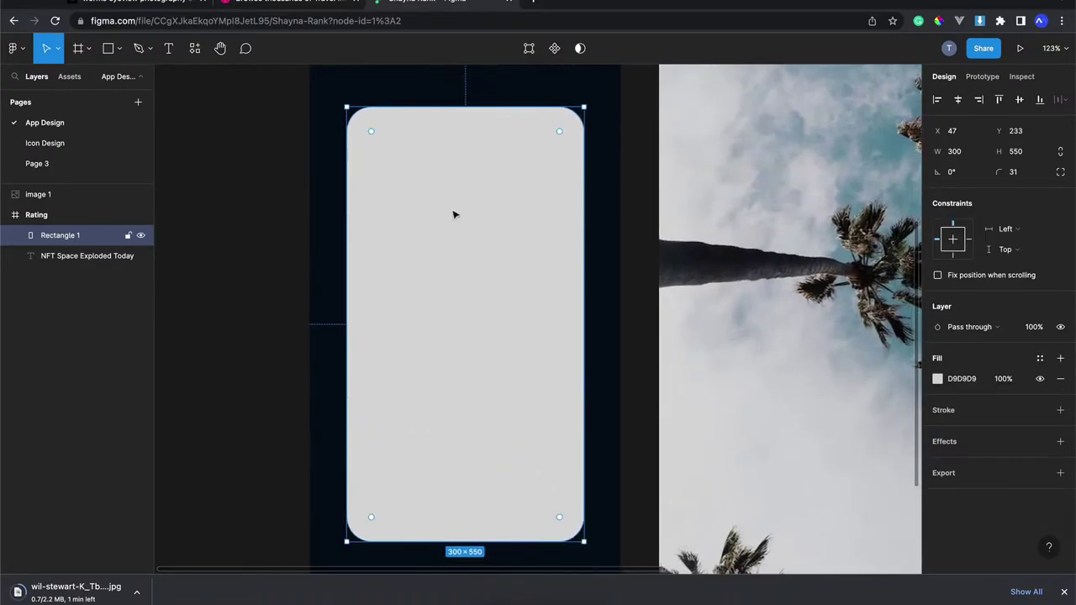
{"action": "left_click_drag", "start_coordinate": [454, 213], "coordinate": [452, 195]}
{"action": "scroll", "coordinate": [452, 194], "scroll_direction": "left", "scroll_amount": 1}
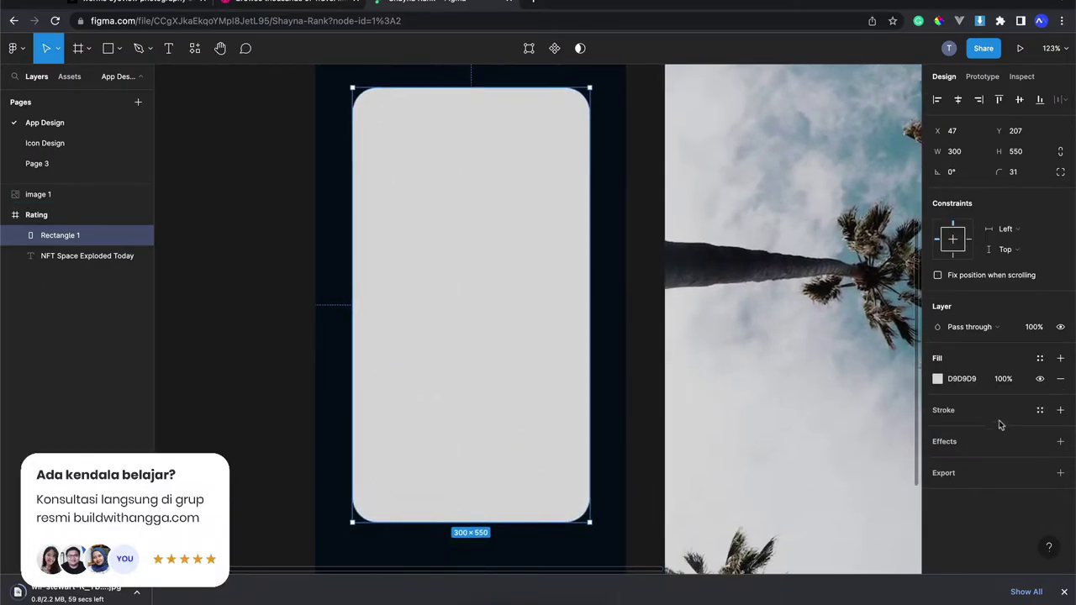
Switch the card's fill from Solid to Image using the palm-tree JPEG from Downloads
{"action": "left_click", "coordinate": [938, 379]}
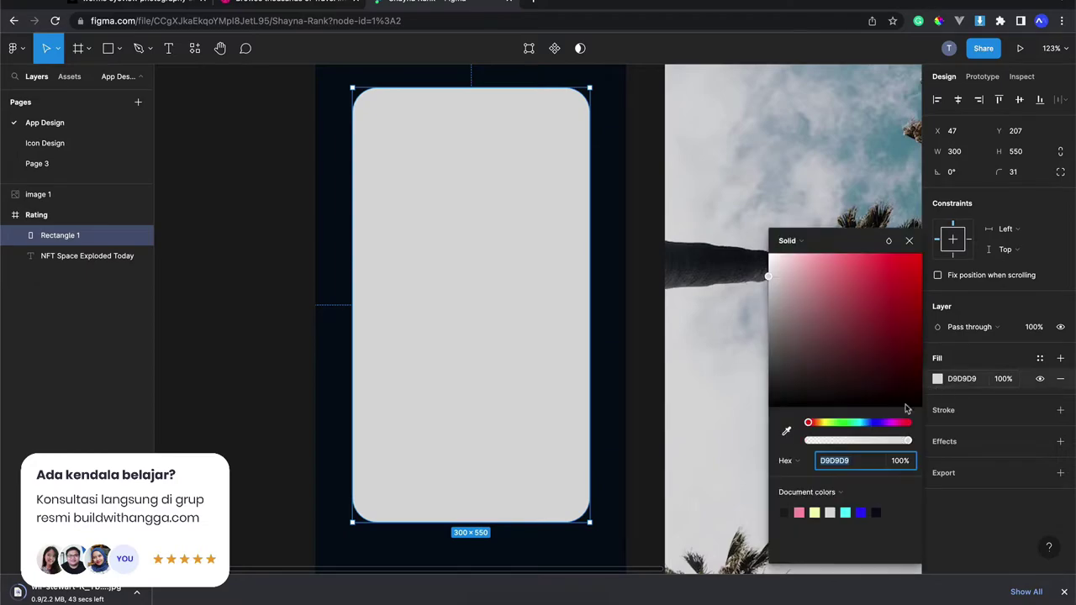
{"action": "left_click", "coordinate": [805, 241]}
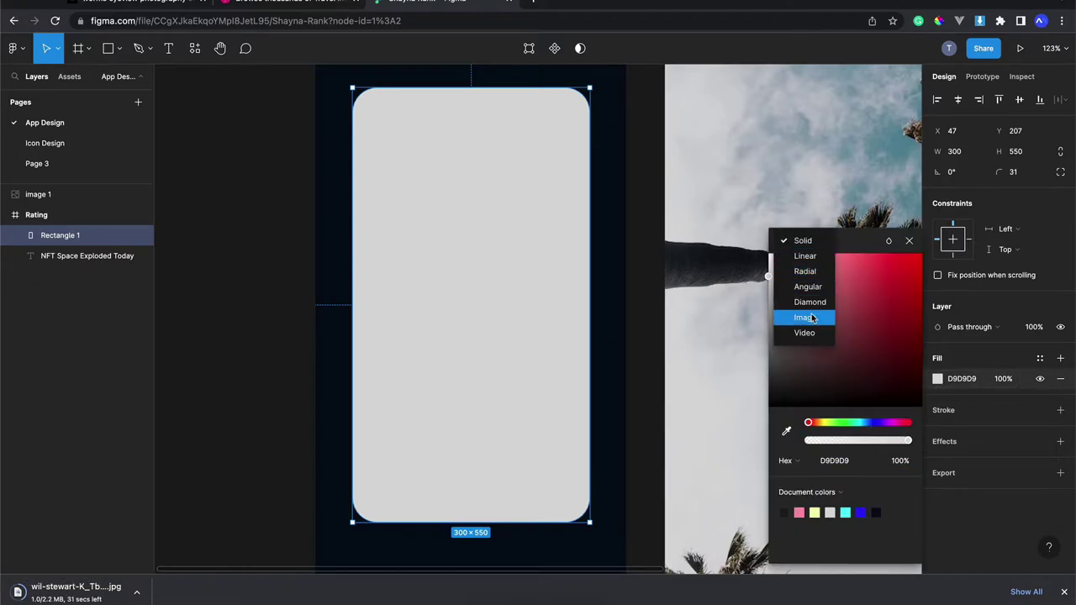
{"action": "left_click", "coordinate": [812, 317]}
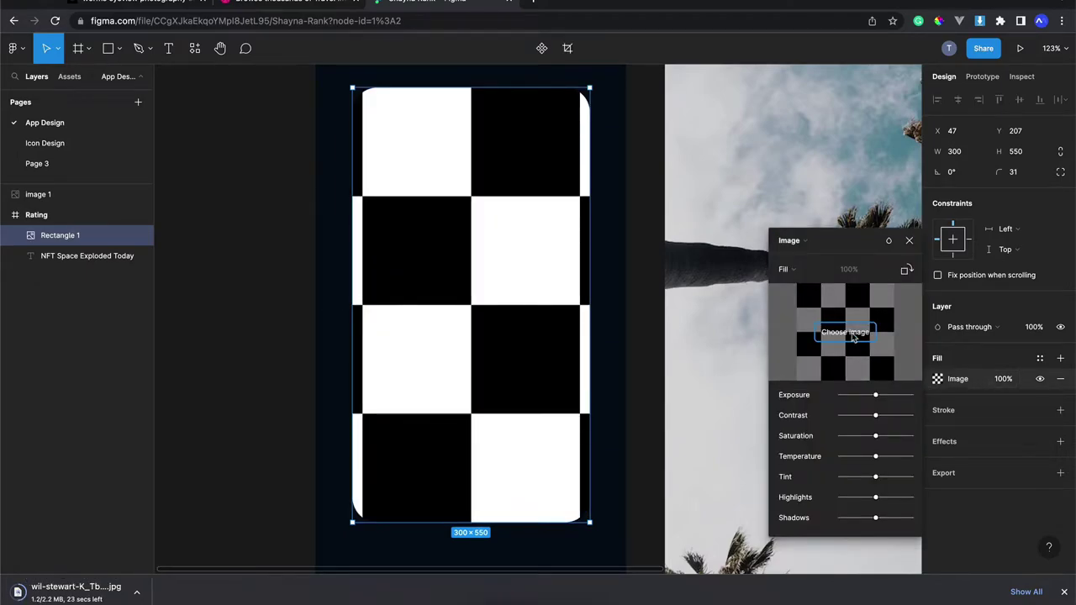
{"action": "left_click", "coordinate": [846, 333]}
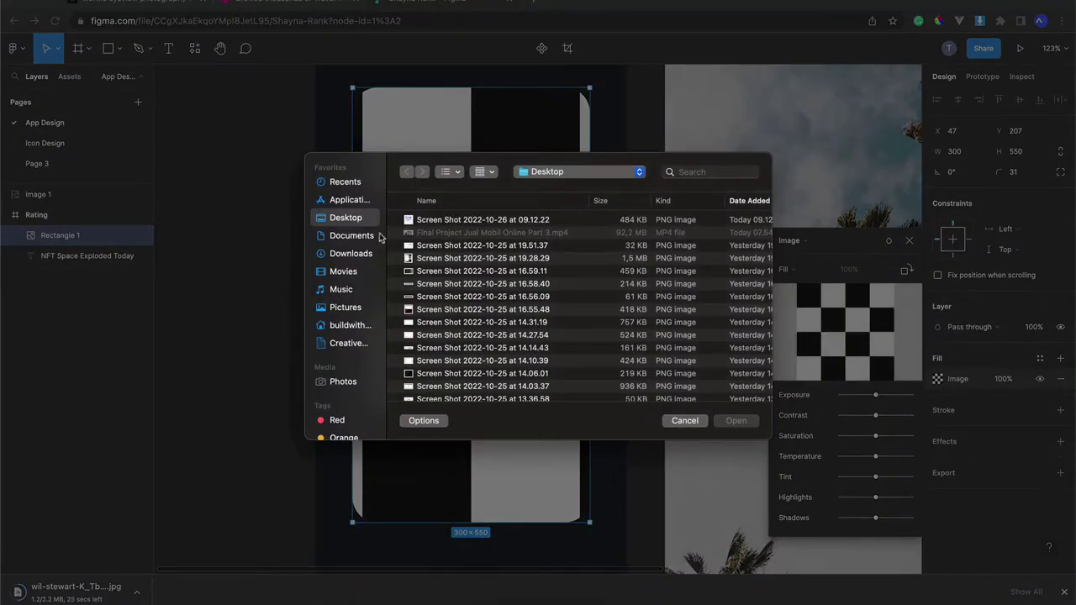
{"action": "left_click", "coordinate": [353, 254]}
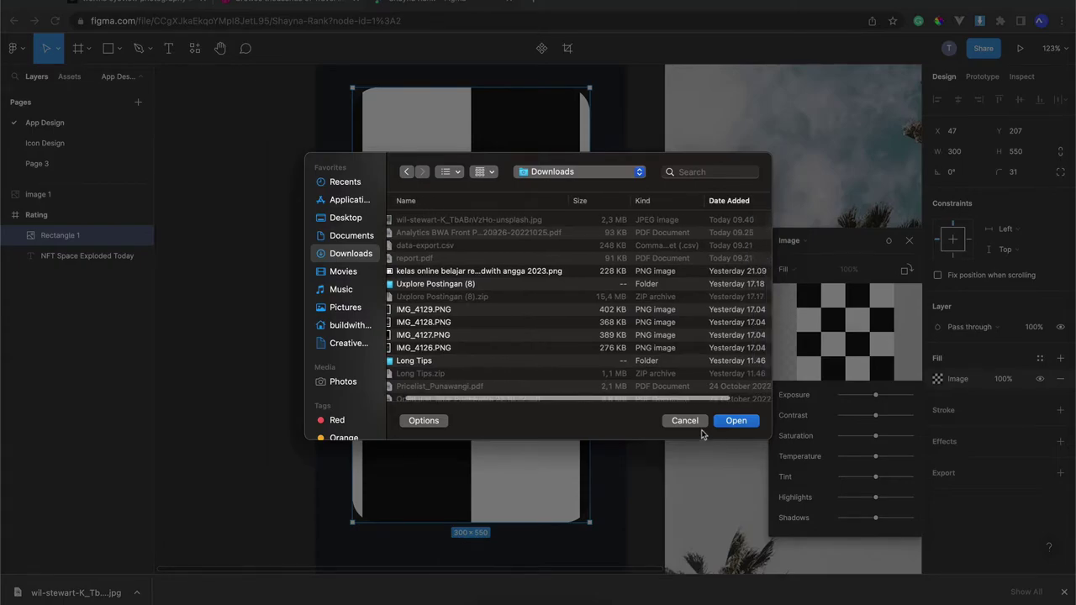
{"action": "left_click", "coordinate": [688, 422]}
{"action": "left_click", "coordinate": [838, 335]}
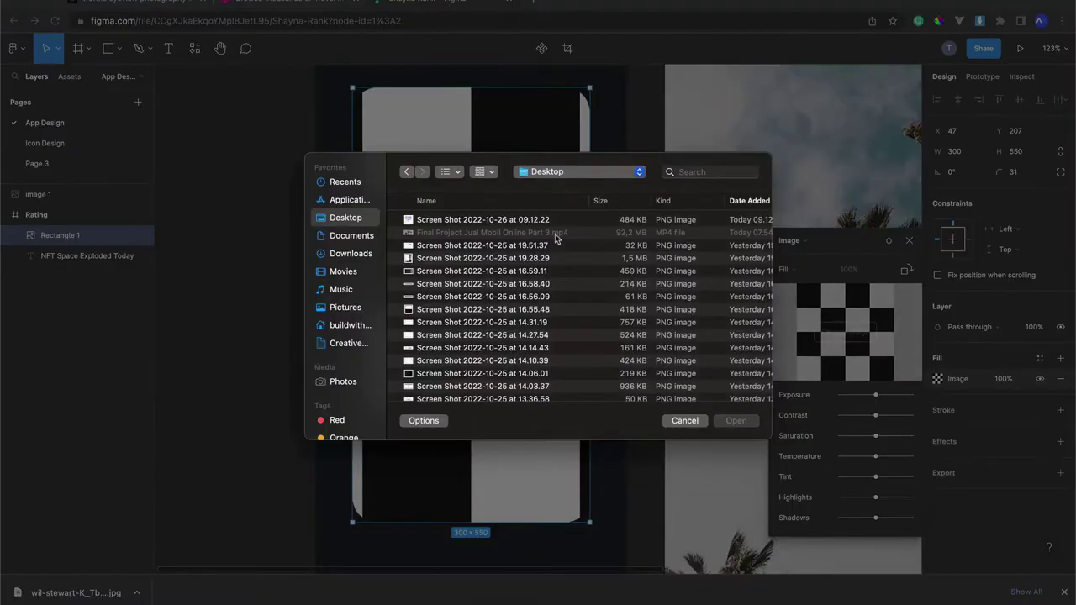
{"action": "left_click", "coordinate": [350, 253]}
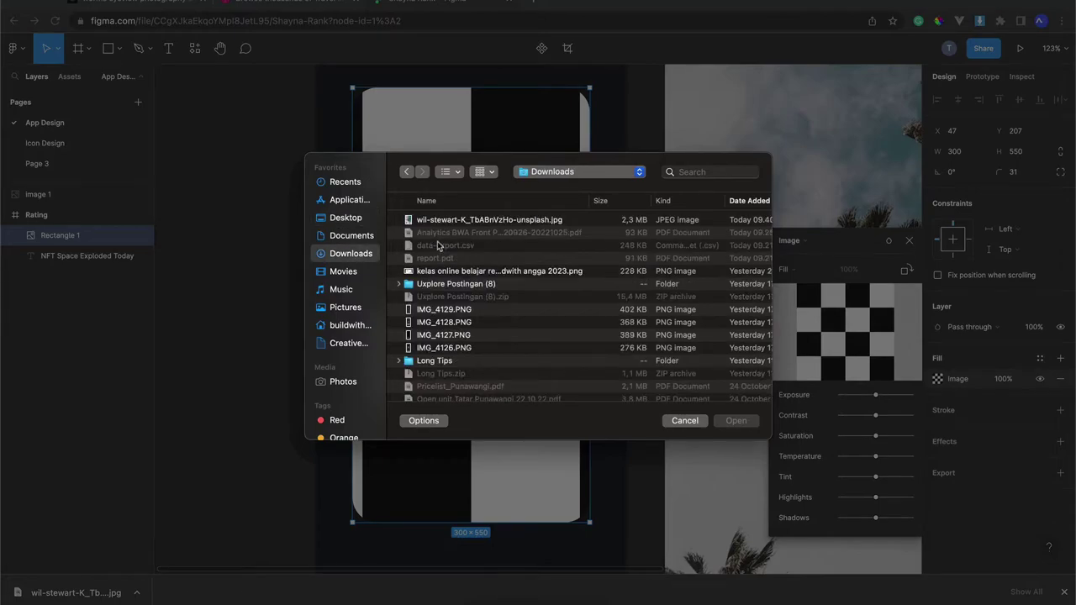
{"action": "left_click", "coordinate": [491, 221]}
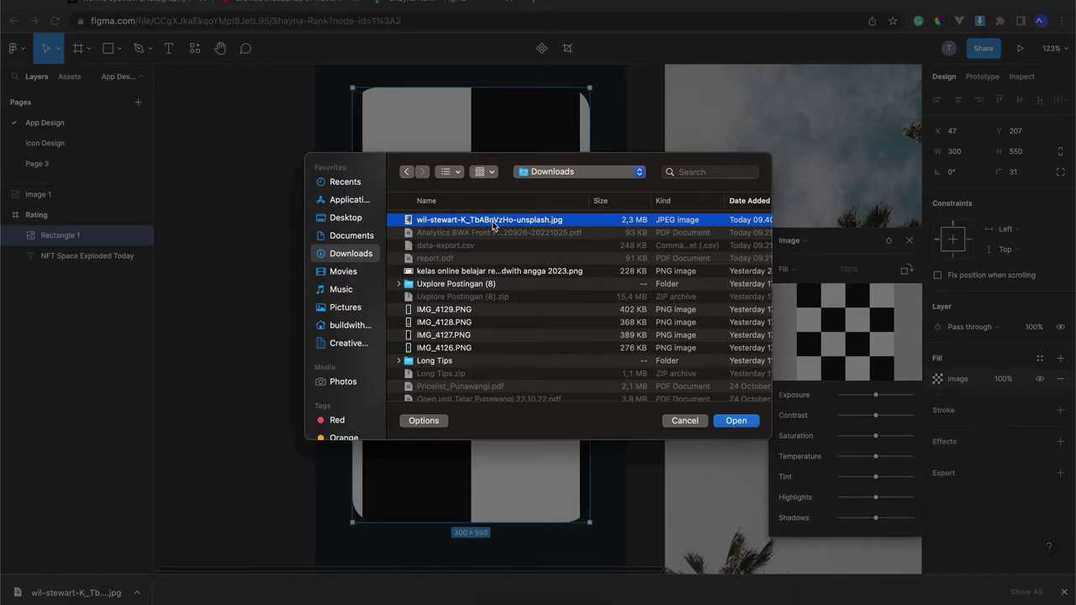
{"action": "left_click", "coordinate": [739, 422]}
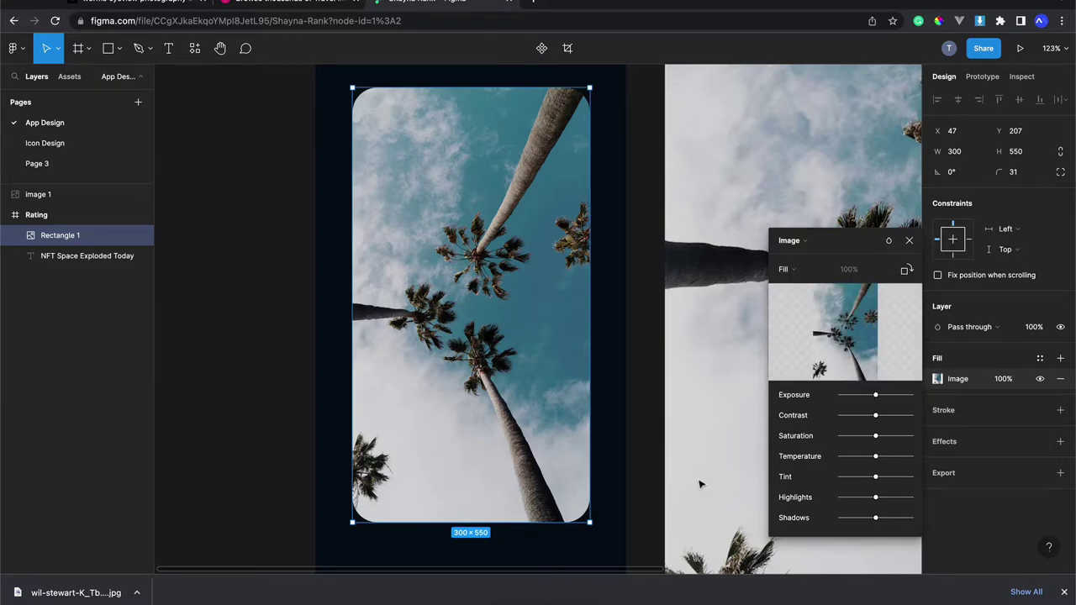
Raise the palm photo's exposure, then reset temperature, shadows, tint and contrast to neutral
{"action": "scroll", "coordinate": [673, 365], "scroll_direction": "up", "scroll_amount": 5}
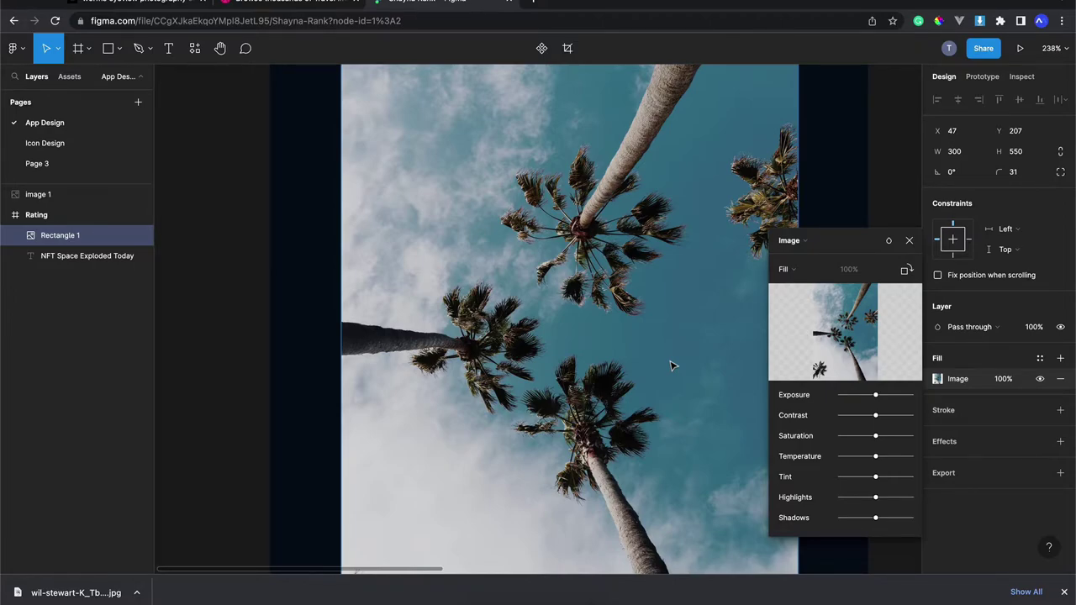
{"action": "scroll", "coordinate": [671, 365], "scroll_direction": "right", "scroll_amount": 2}
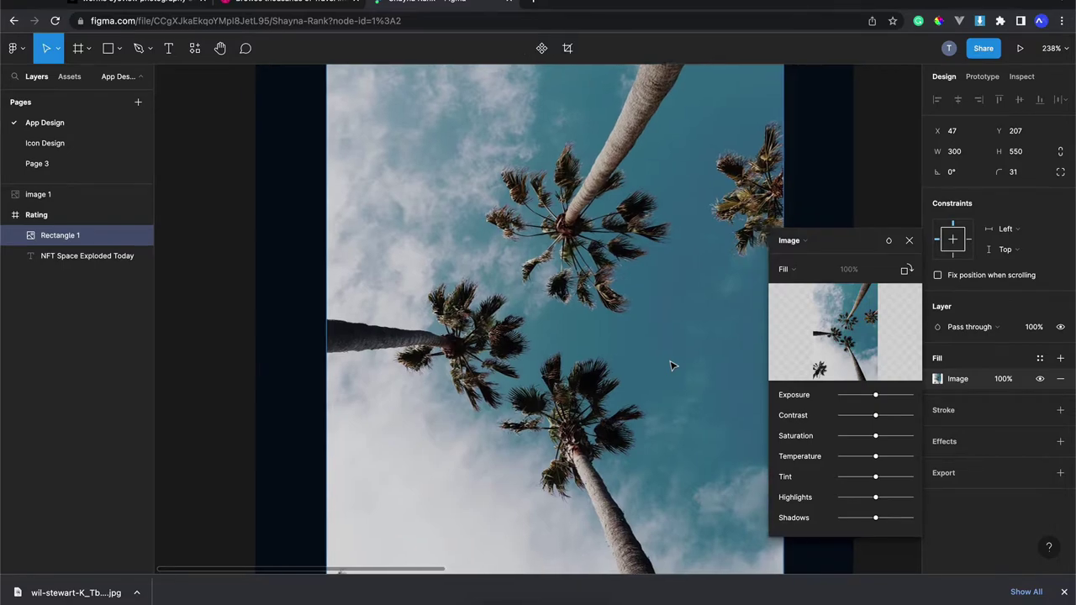
{"action": "scroll", "coordinate": [681, 365], "scroll_direction": "right", "scroll_amount": 3}
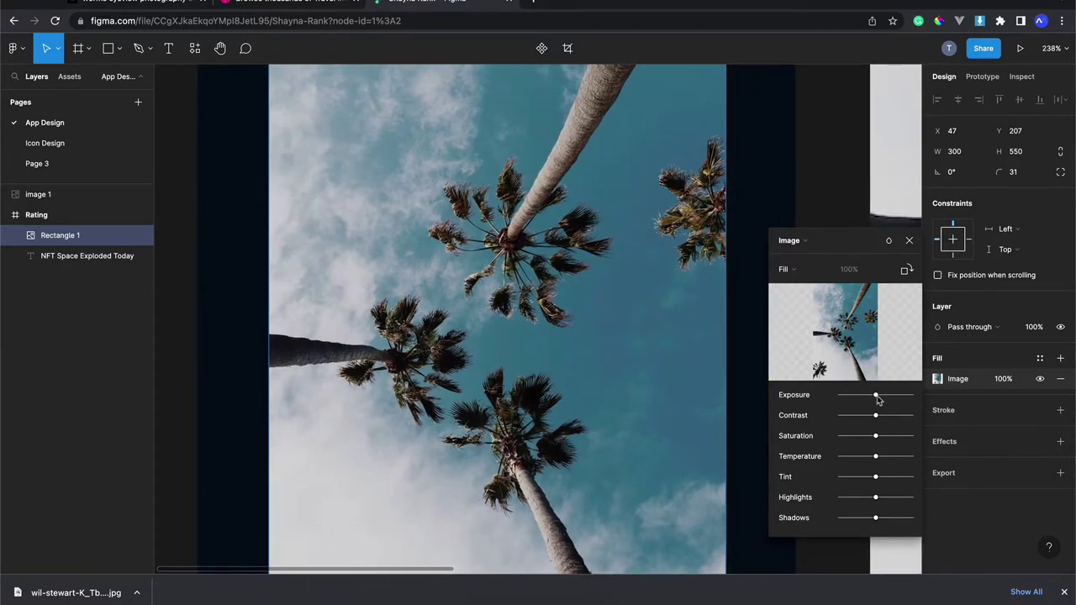
{"action": "mouse_move", "coordinate": [877, 395]}
{"action": "left_mouse_down"}
{"action": "mouse_move", "coordinate": [896, 395]}
{"action": "mouse_move", "coordinate": [911, 415]}
{"action": "mouse_move", "coordinate": [896, 434]}
{"action": "left_mouse_up"}
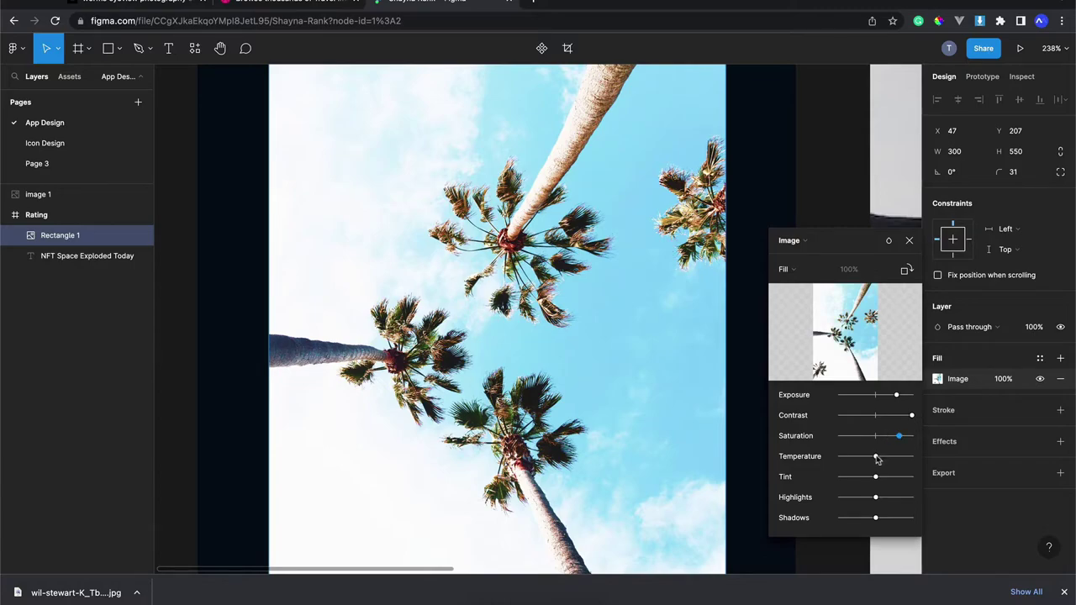
{"action": "mouse_move", "coordinate": [876, 457]}
{"action": "left_mouse_down"}
{"action": "mouse_move", "coordinate": [857, 456]}
{"action": "mouse_move", "coordinate": [849, 476]}
{"action": "mouse_move", "coordinate": [893, 498]}
{"action": "mouse_move", "coordinate": [838, 498]}
{"action": "mouse_move", "coordinate": [899, 518]}
{"action": "left_mouse_up"}
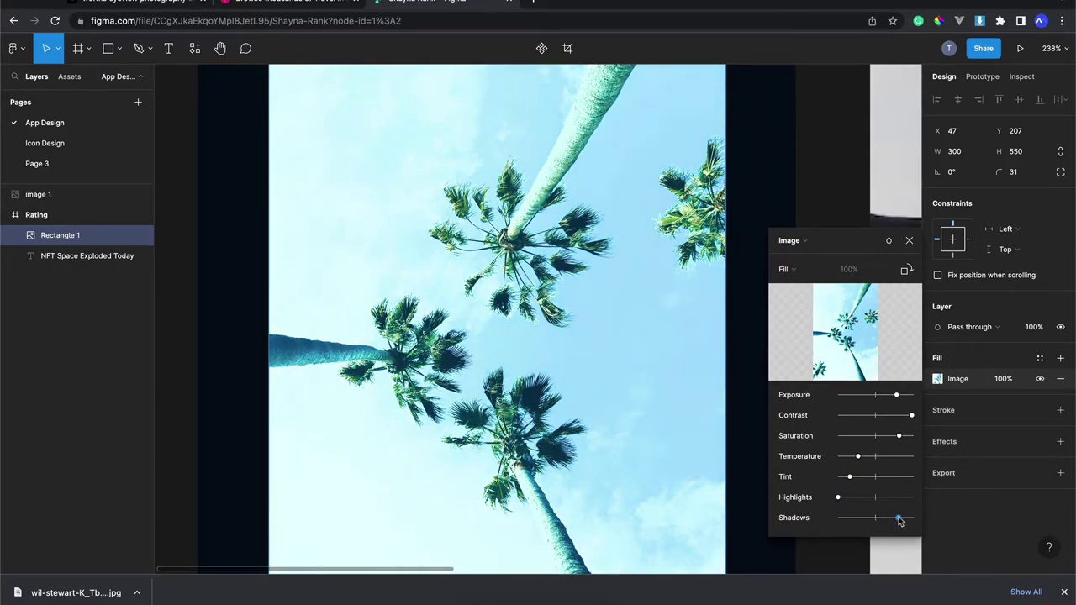
{"action": "double_click", "coordinate": [899, 518]}
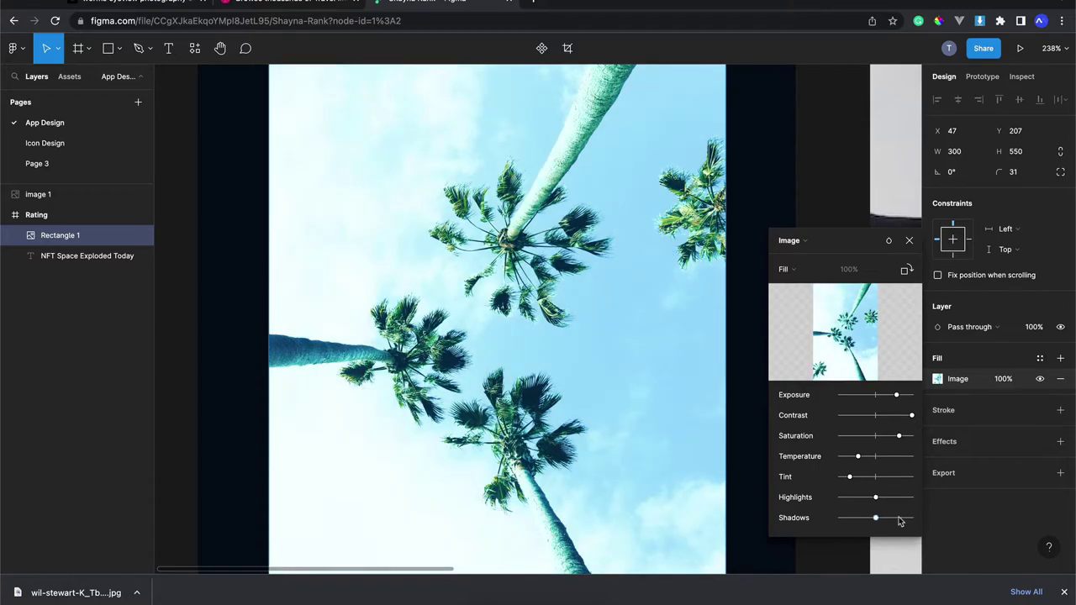
{"action": "key", "text": "ctrl+z"}
{"action": "key", "text": "ctrl+z"}
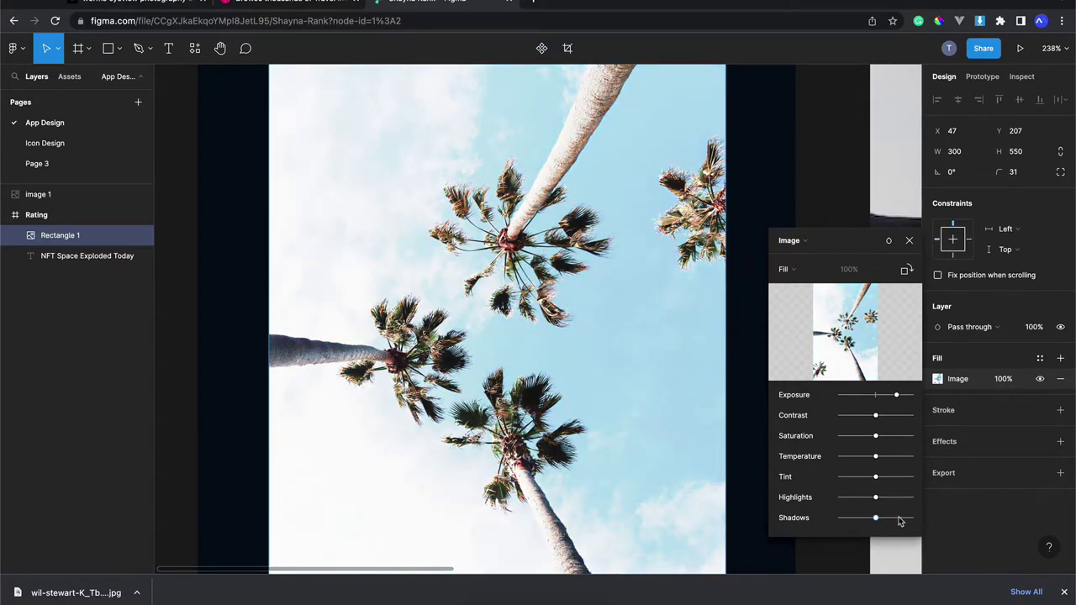
{"action": "key", "text": "ctrl+z"}
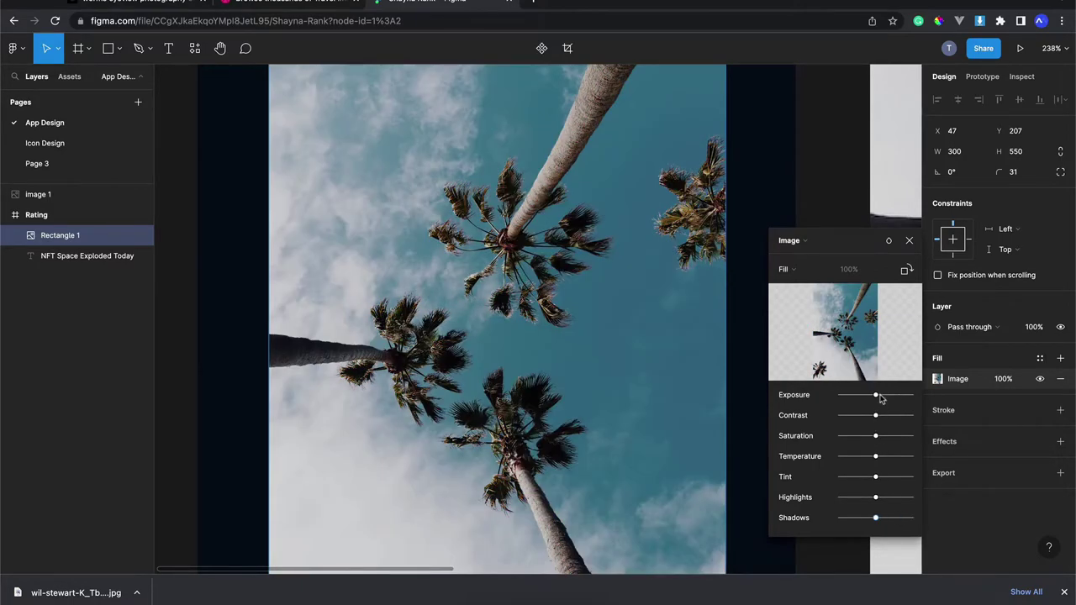
Close the image adjustments and delete the palm-filled Rectangle 1 from the Rating frame
{"action": "left_click", "coordinate": [911, 241]}
{"action": "scroll", "coordinate": [557, 311], "scroll_direction": "down", "scroll_amount": 3}
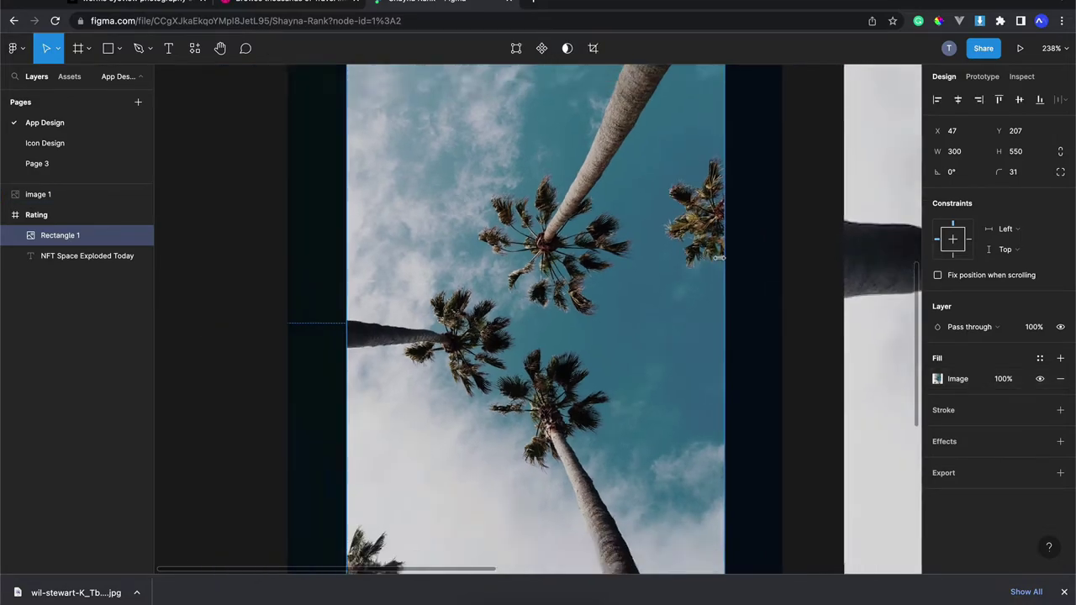
{"action": "scroll", "coordinate": [558, 311], "scroll_direction": "down", "scroll_amount": 3}
{"action": "scroll", "coordinate": [558, 311], "scroll_direction": "down", "scroll_amount": 3}
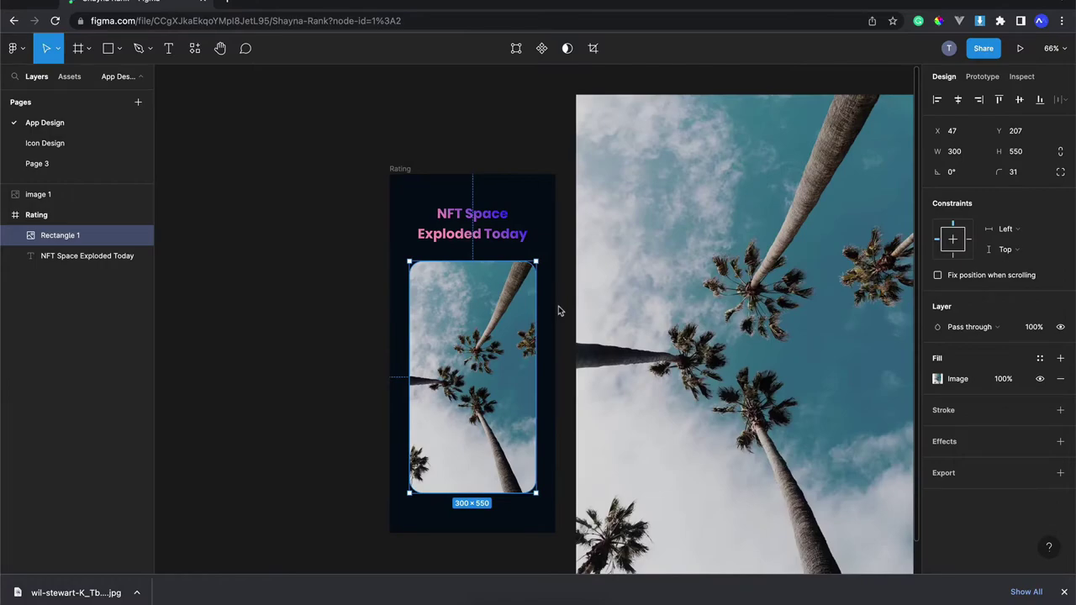
{"action": "scroll", "coordinate": [558, 312], "scroll_direction": "down", "scroll_amount": 2}
{"action": "scroll", "coordinate": [557, 311], "scroll_direction": "up", "scroll_amount": 2}
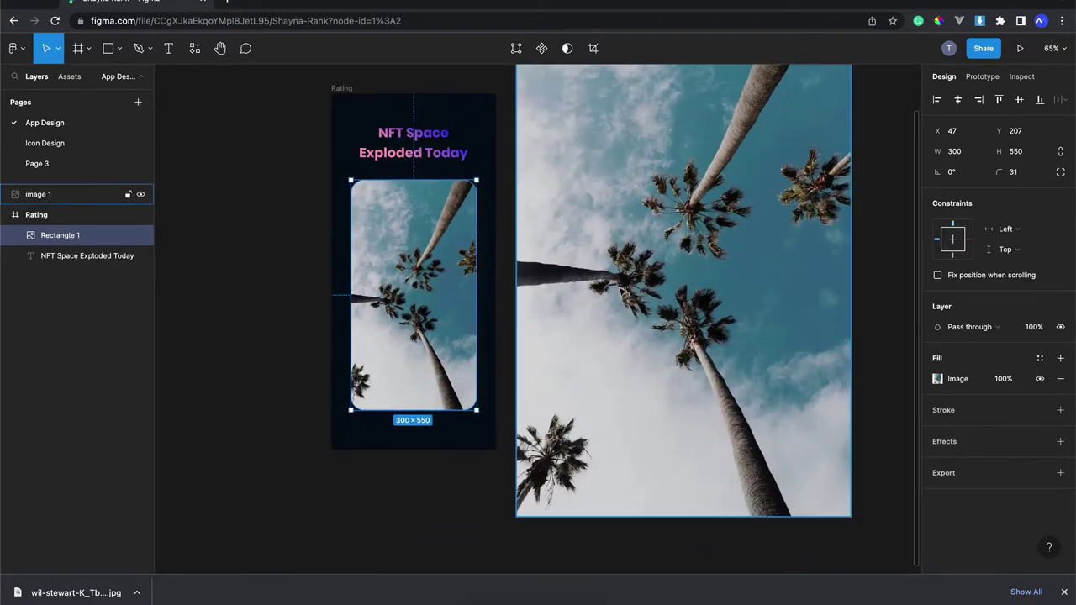
{"action": "left_click", "coordinate": [646, 288]}
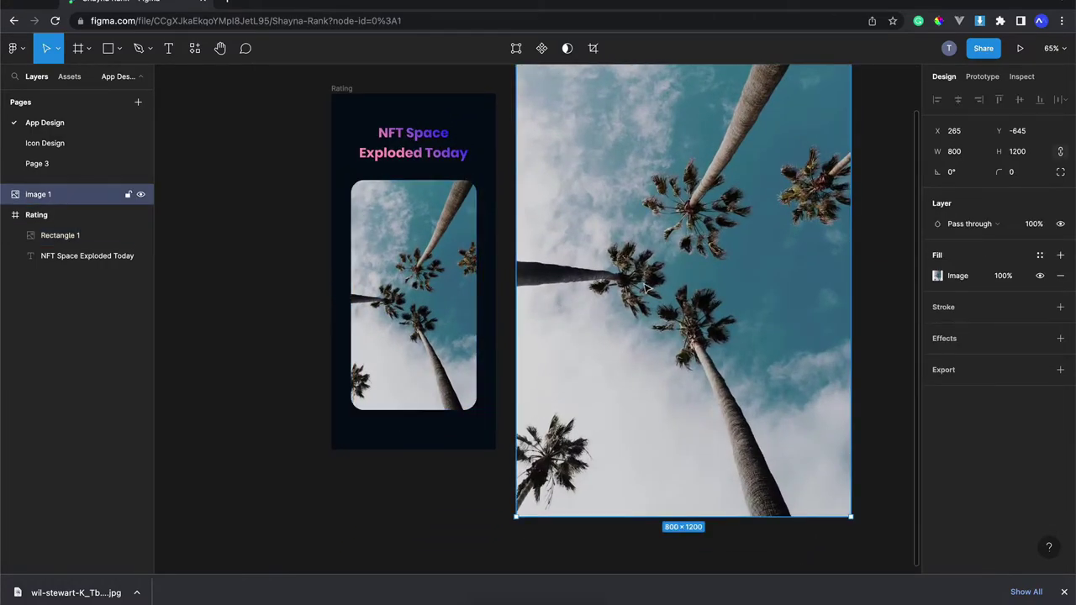
{"action": "scroll", "coordinate": [646, 289], "scroll_direction": "down", "scroll_amount": 2}
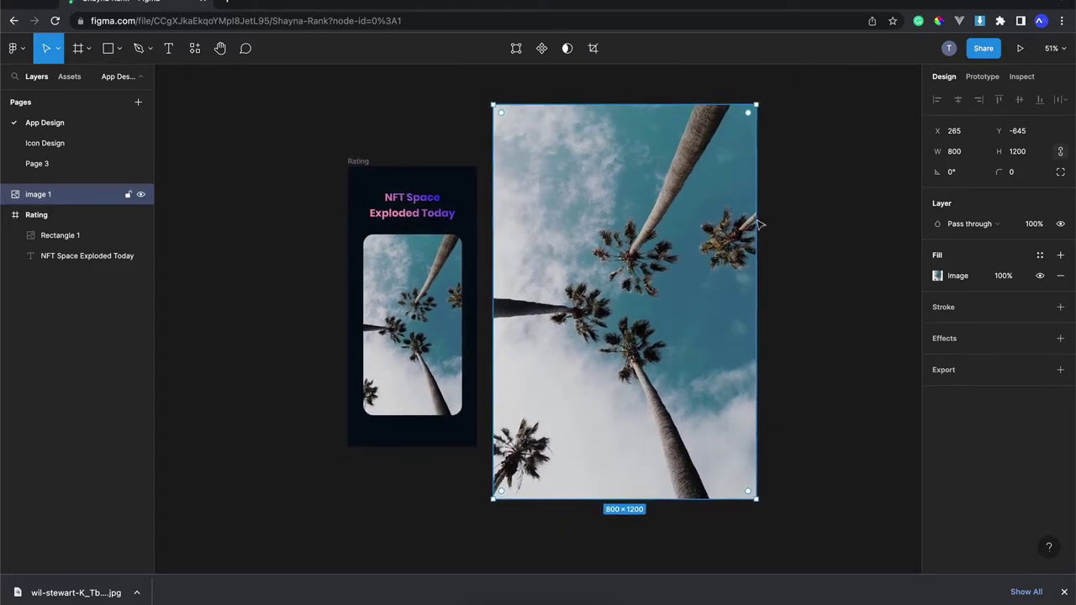
{"action": "scroll", "coordinate": [677, 202], "scroll_direction": "left", "scroll_amount": 2}
{"action": "scroll", "coordinate": [677, 202], "scroll_direction": "left", "scroll_amount": 2}
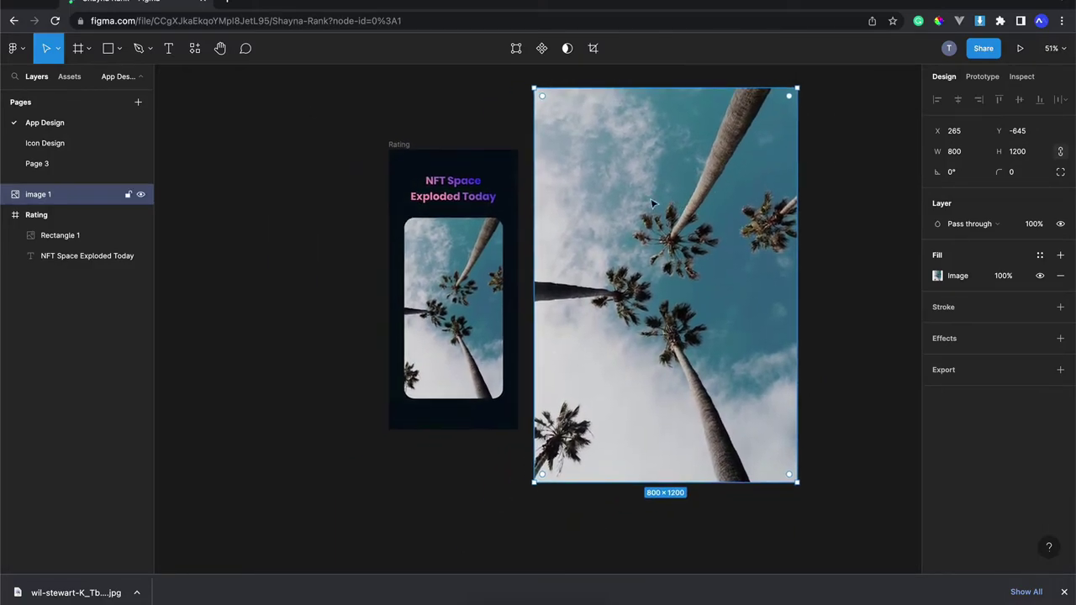
{"action": "left_click", "coordinate": [469, 259]}
{"action": "key", "text": "Delete"}
Draw a tall rectangle below the gradient heading in the Rating frame
{"action": "scroll", "coordinate": [469, 260], "scroll_direction": "up", "scroll_amount": 3}
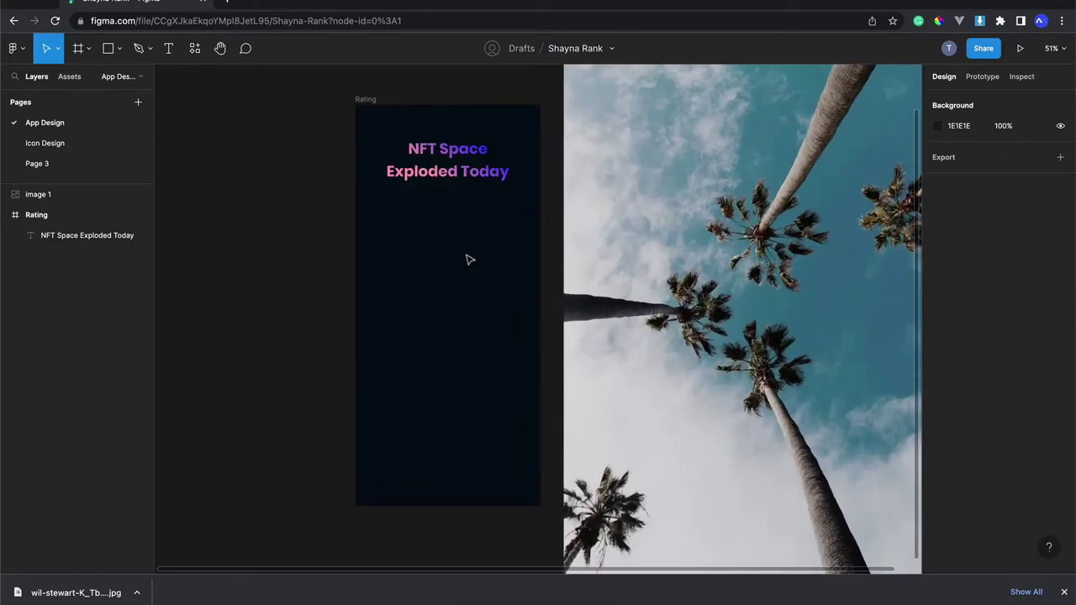
{"action": "scroll", "coordinate": [469, 258], "scroll_direction": "up", "scroll_amount": 3}
{"action": "scroll", "coordinate": [468, 257], "scroll_direction": "down", "scroll_amount": 1}
{"action": "scroll", "coordinate": [457, 248], "scroll_direction": "down", "scroll_amount": 1}
{"action": "key", "text": "r"}
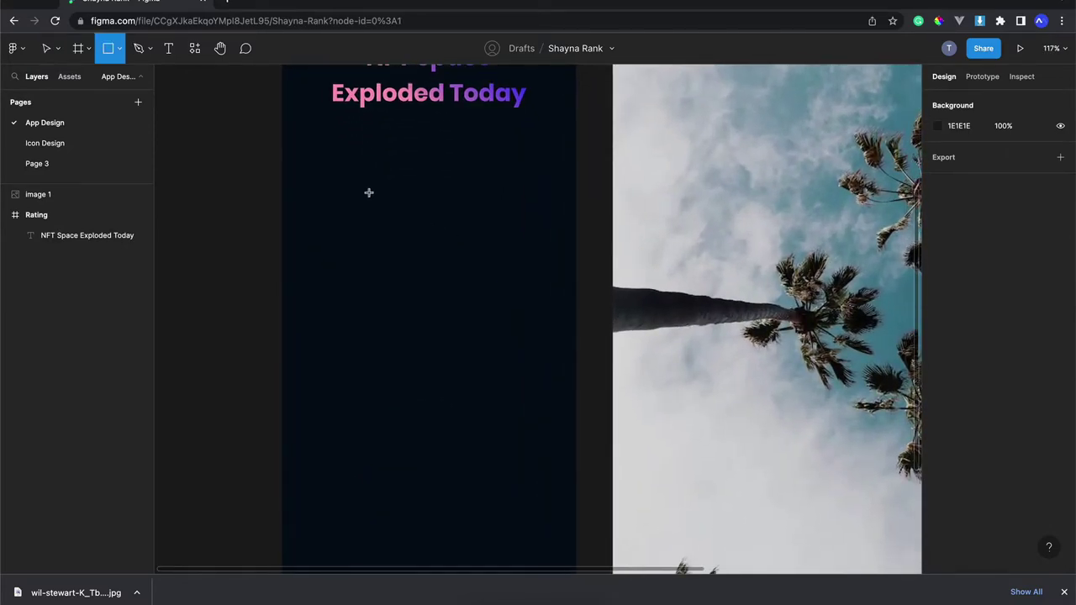
{"action": "left_click", "coordinate": [368, 191]}
{"action": "mouse_move", "coordinate": [405, 200]}
{"action": "left_mouse_down"}
{"action": "mouse_move", "coordinate": [469, 200]}
{"action": "mouse_move", "coordinate": [438, 201]}
{"action": "left_mouse_up"}
{"action": "left_click_drag", "start_coordinate": [400, 230], "coordinate": [401, 328]}
{"action": "left_click_drag", "start_coordinate": [436, 240], "coordinate": [460, 241]}
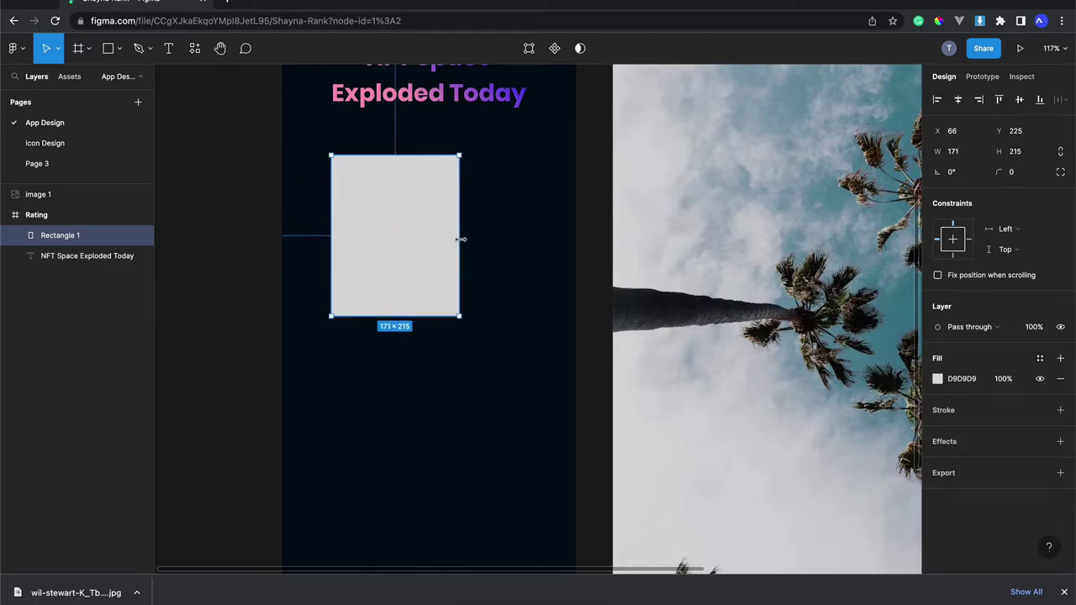
Set the rectangle's size to 200 × 300
{"action": "left_click", "coordinate": [955, 151]}
{"action": "type", "text": "200"}
{"action": "key", "text": "Tab"}
{"action": "type", "text": "300"}
{"action": "key", "text": "Return"}
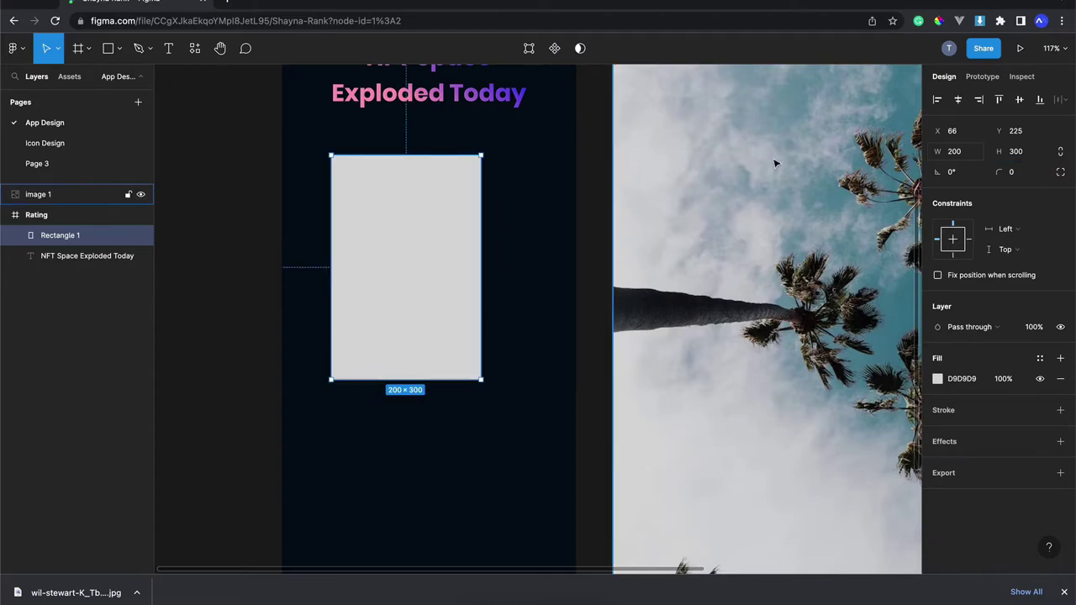
Move the rectangle to X 30, Y 196, just below the heading
{"action": "left_click_drag", "start_coordinate": [377, 253], "coordinate": [356, 235]}
{"action": "scroll", "coordinate": [473, 327], "scroll_direction": "up", "scroll_amount": 2}
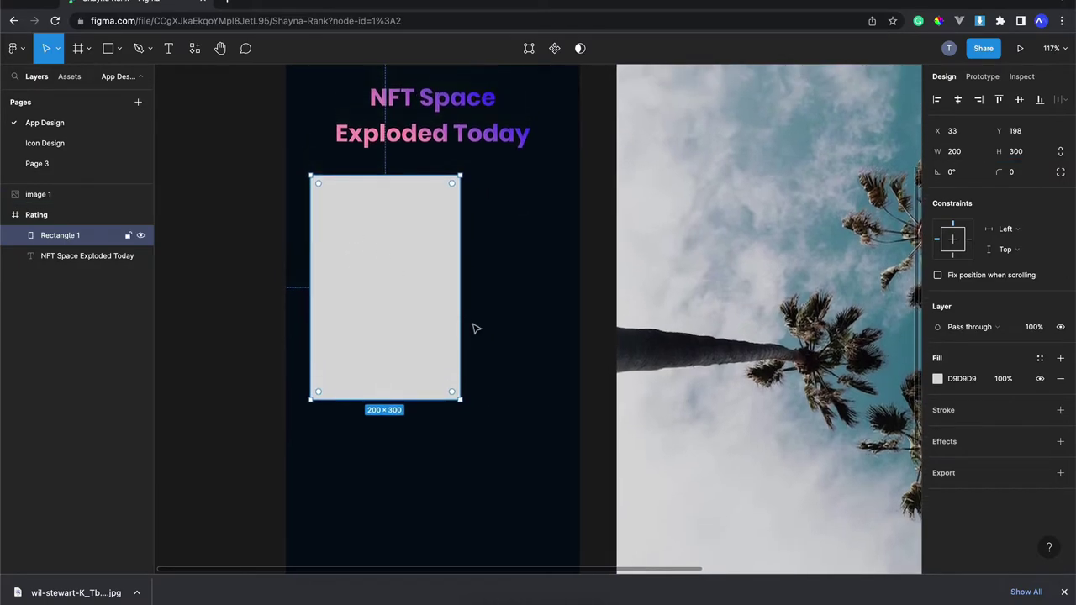
{"action": "key", "text": "Left"}
{"action": "key", "text": "Left"}
{"action": "key", "text": "Left"}
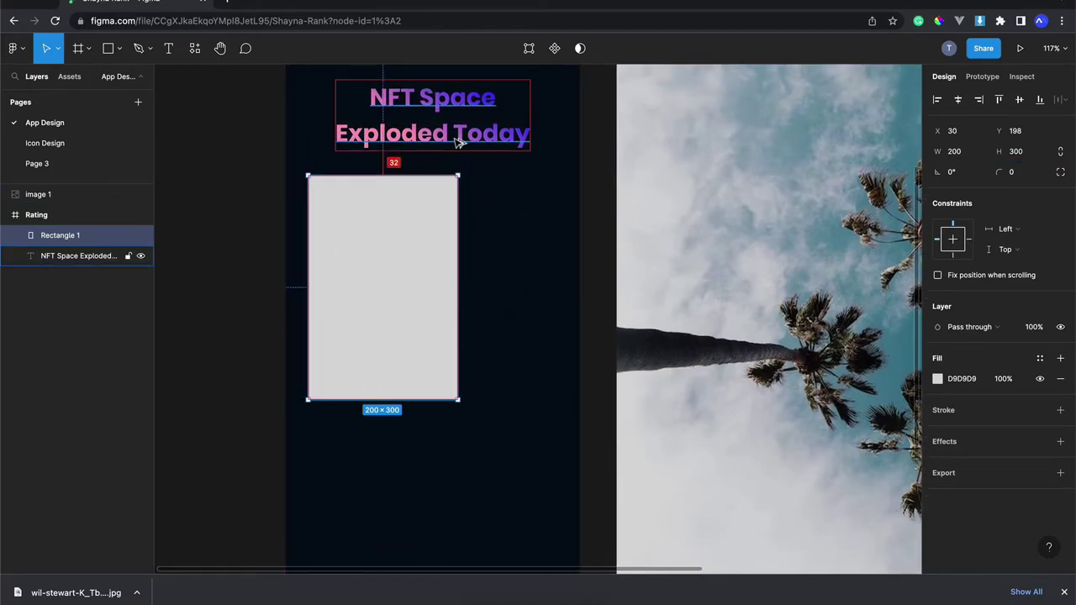
{"action": "key", "text": "Up"}
{"action": "key", "text": "Up"}
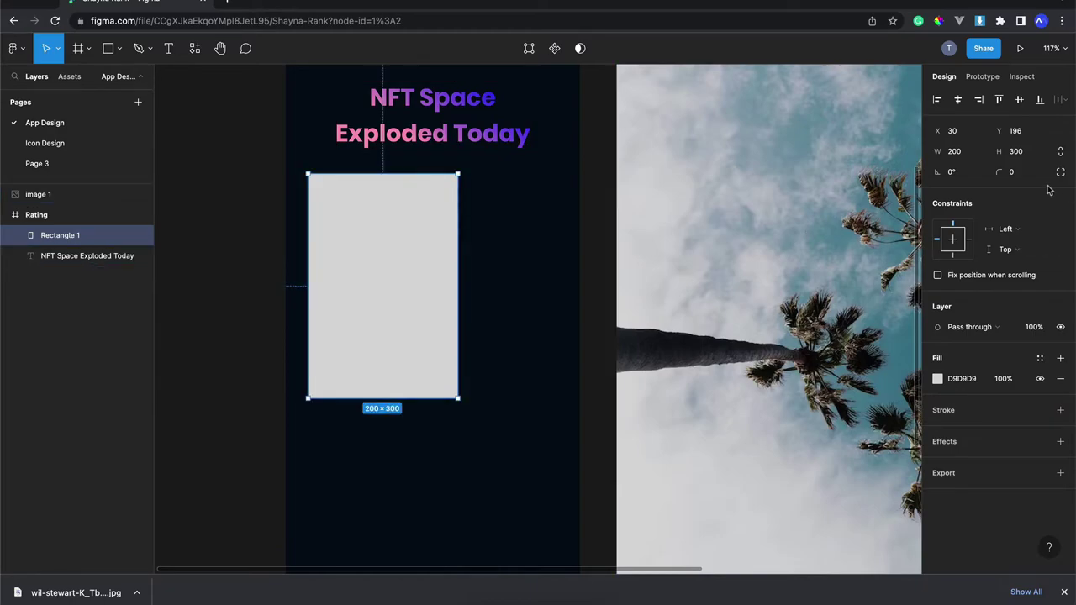
Give the rectangle a corner radius of 26
{"action": "left_click", "coordinate": [1025, 175]}
{"action": "type", "text": "24"}
{"action": "key", "text": "Return"}
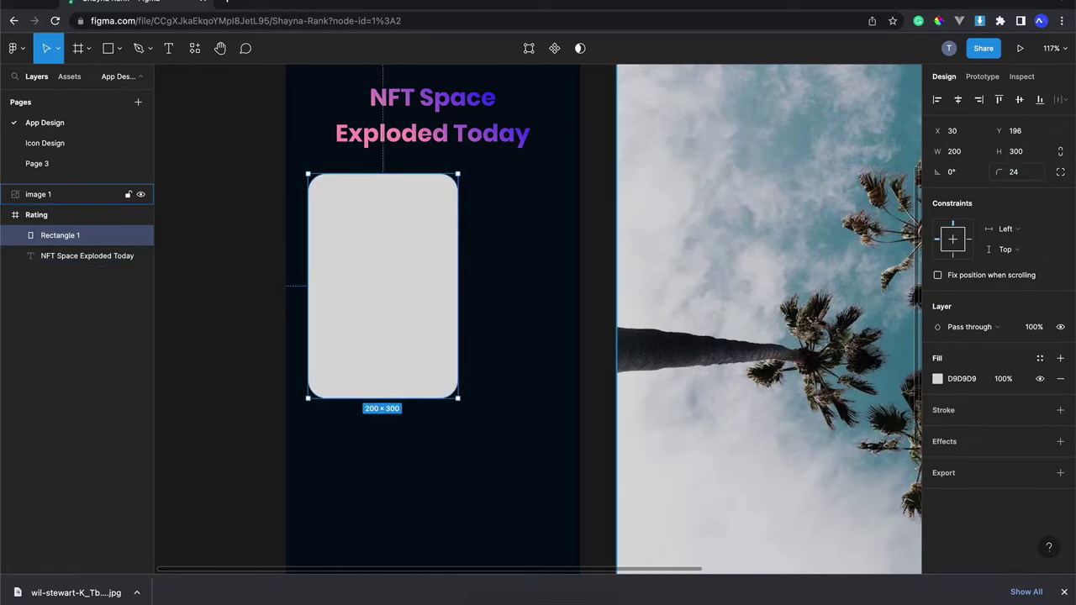
{"action": "left_click", "coordinate": [1022, 172]}
{"action": "type", "text": "2"}
{"action": "key", "text": "Return"}
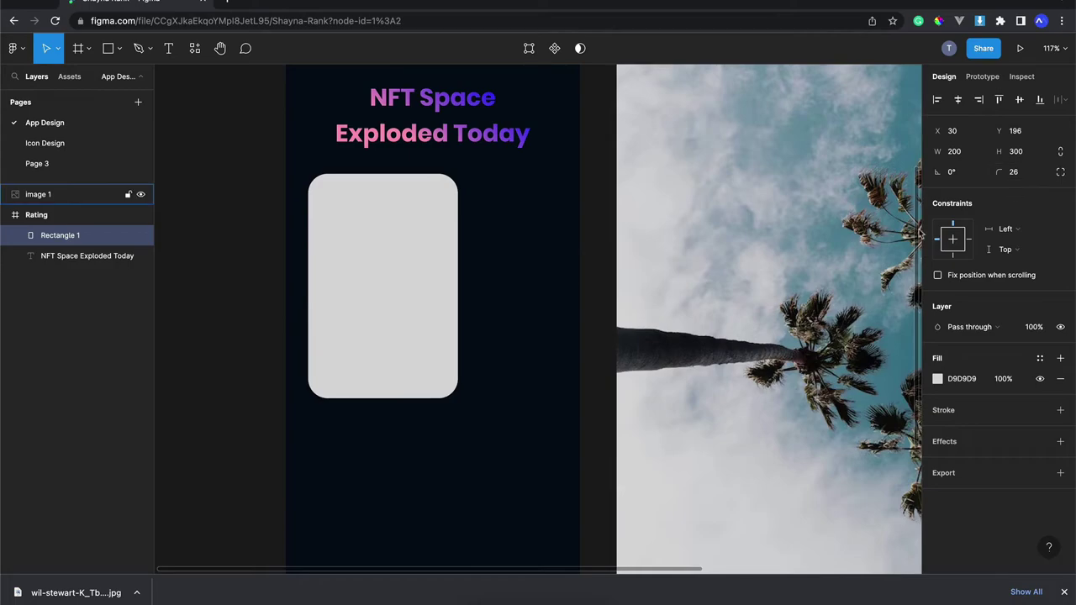
{"action": "scroll", "coordinate": [574, 259], "scroll_direction": "down", "scroll_amount": 2}
{"action": "scroll", "coordinate": [478, 202], "scroll_direction": "up", "scroll_amount": 3}
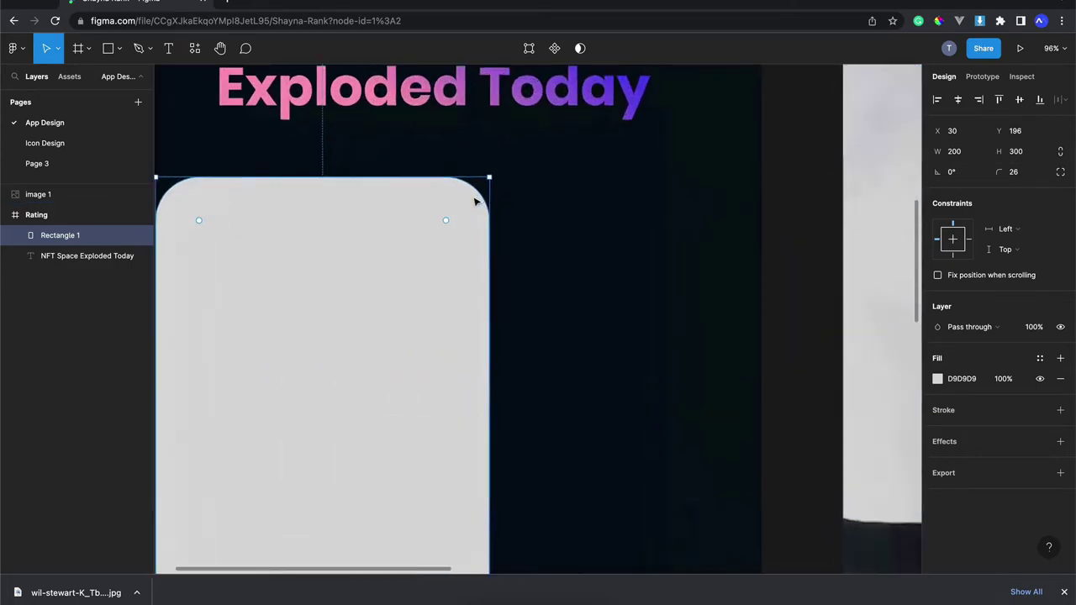
{"action": "scroll", "coordinate": [457, 176], "scroll_direction": "up", "scroll_amount": 3}
{"action": "scroll", "coordinate": [532, 288], "scroll_direction": "down", "scroll_amount": 2}
{"action": "scroll", "coordinate": [531, 288], "scroll_direction": "down", "scroll_amount": 3}
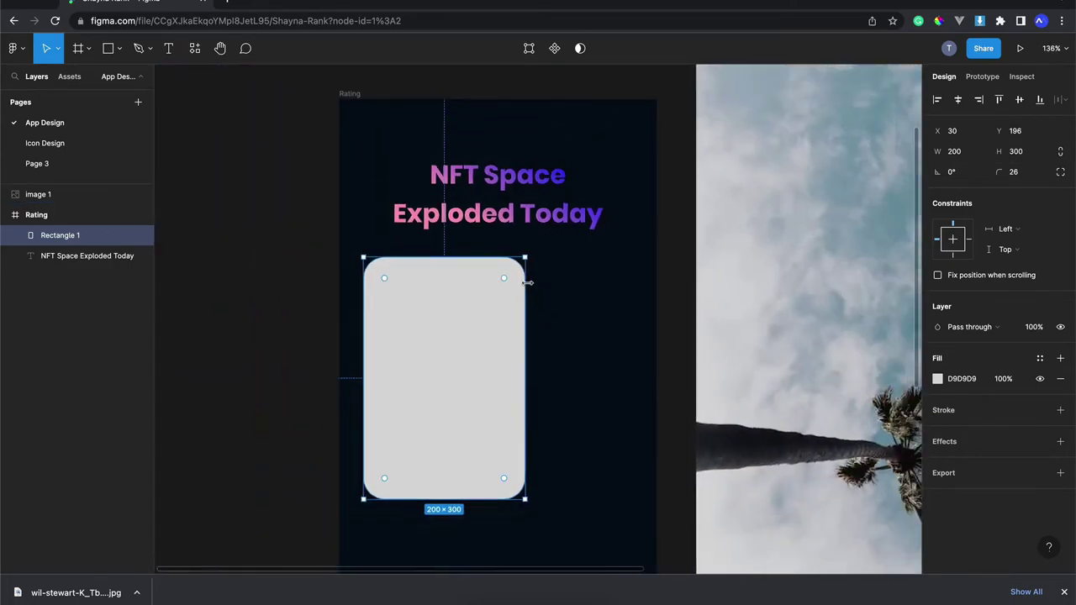
{"action": "scroll", "coordinate": [532, 288], "scroll_direction": "down", "scroll_amount": 2}
{"action": "scroll", "coordinate": [531, 289], "scroll_direction": "down", "scroll_amount": 1}
{"action": "scroll", "coordinate": [532, 289], "scroll_direction": "down", "scroll_amount": 1}
Cut the palm-tree photo and paste it into the Rating frame over the grey card
{"action": "scroll", "coordinate": [532, 288], "scroll_direction": "right", "scroll_amount": 1}
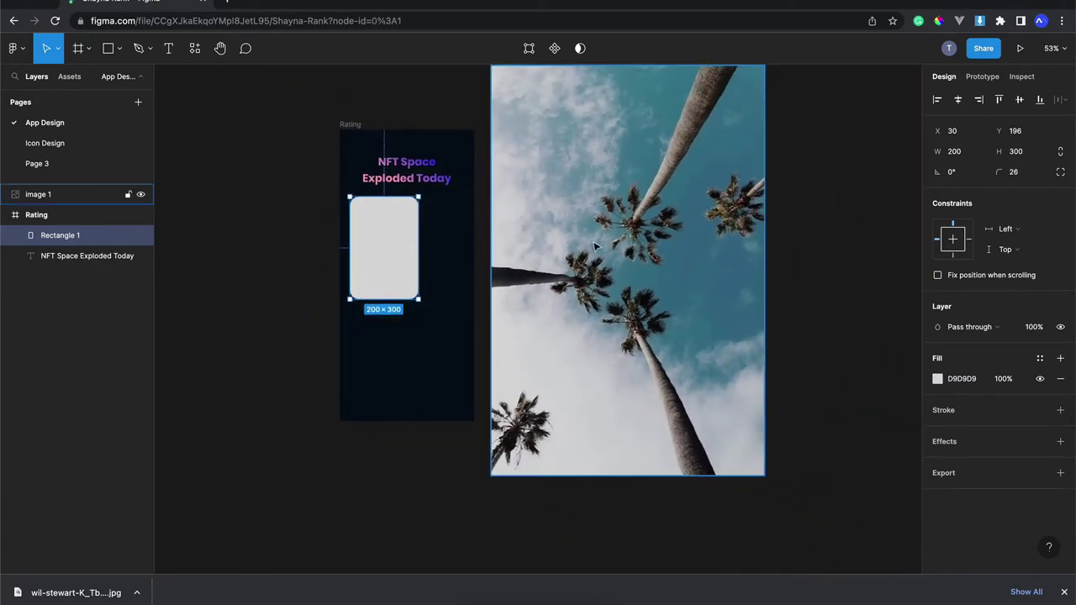
{"action": "left_click", "coordinate": [597, 245]}
{"action": "scroll", "coordinate": [590, 179], "scroll_direction": "left", "scroll_amount": 1}
{"action": "scroll", "coordinate": [628, 196], "scroll_direction": "up", "scroll_amount": 1}
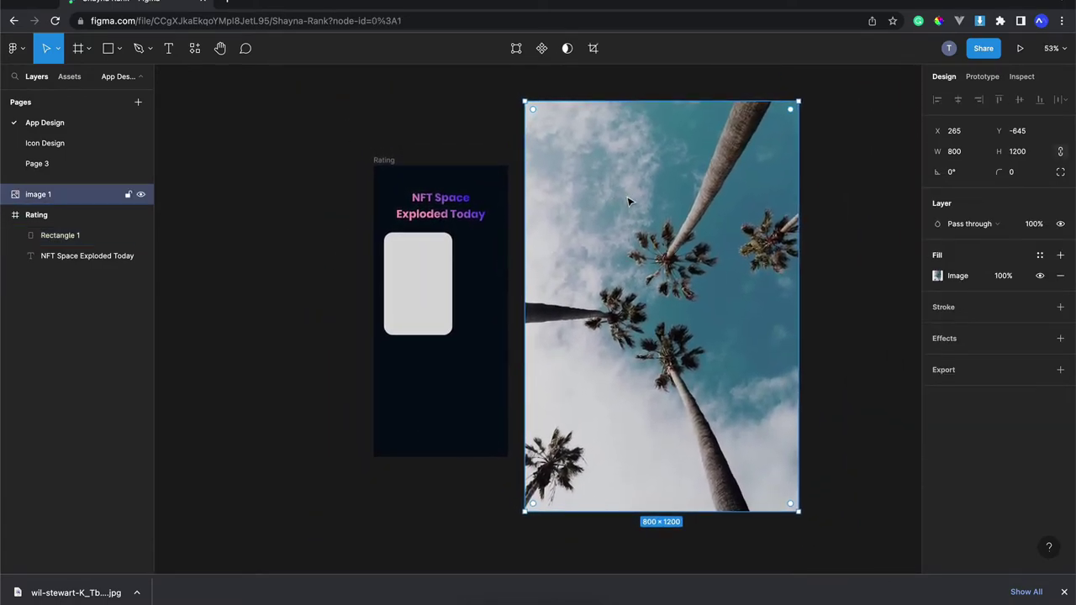
{"action": "key", "text": "Delete"}
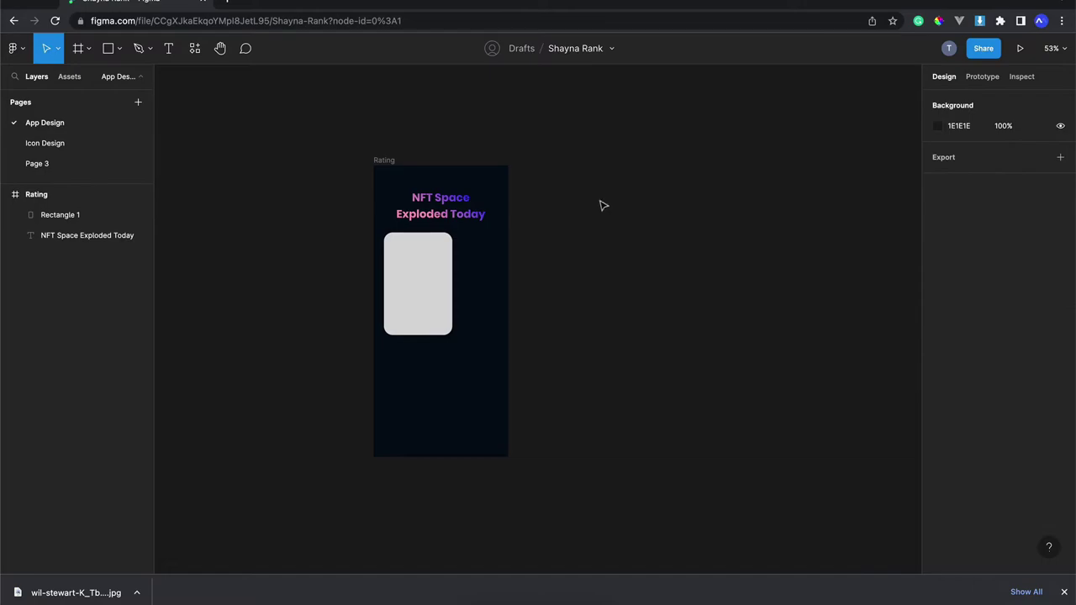
{"action": "left_click", "coordinate": [434, 268]}
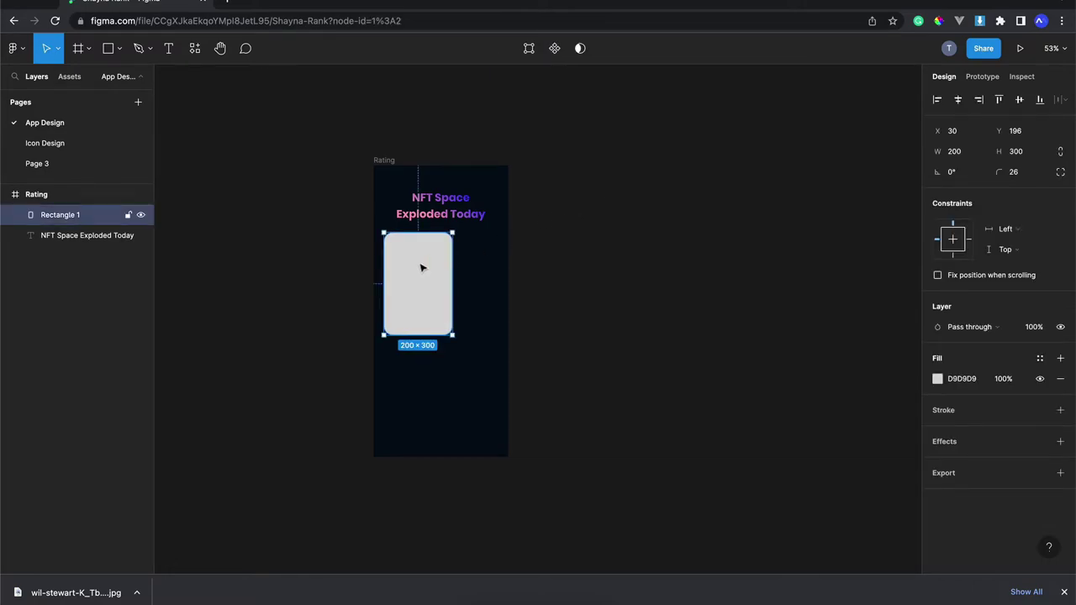
{"action": "key", "text": "ctrl+v"}
{"action": "mouse_move", "coordinate": [61, 236]}
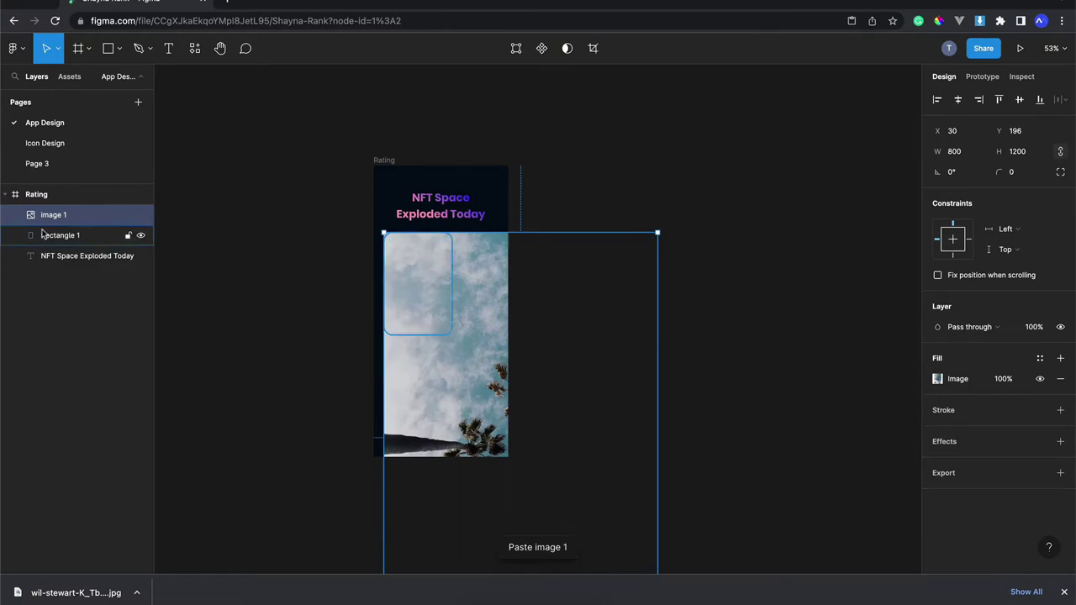
{"action": "scroll", "coordinate": [271, 291], "scroll_direction": "down", "scroll_amount": 5}
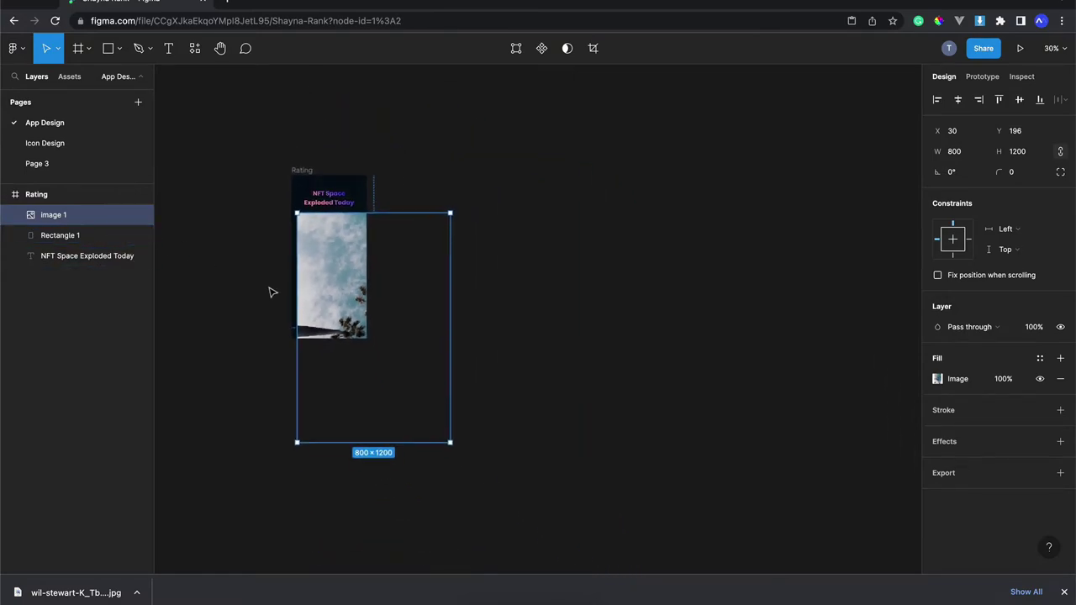
Select the Rectangle 1 layer and inspect it over the photo
{"action": "left_click", "coordinate": [118, 241]}
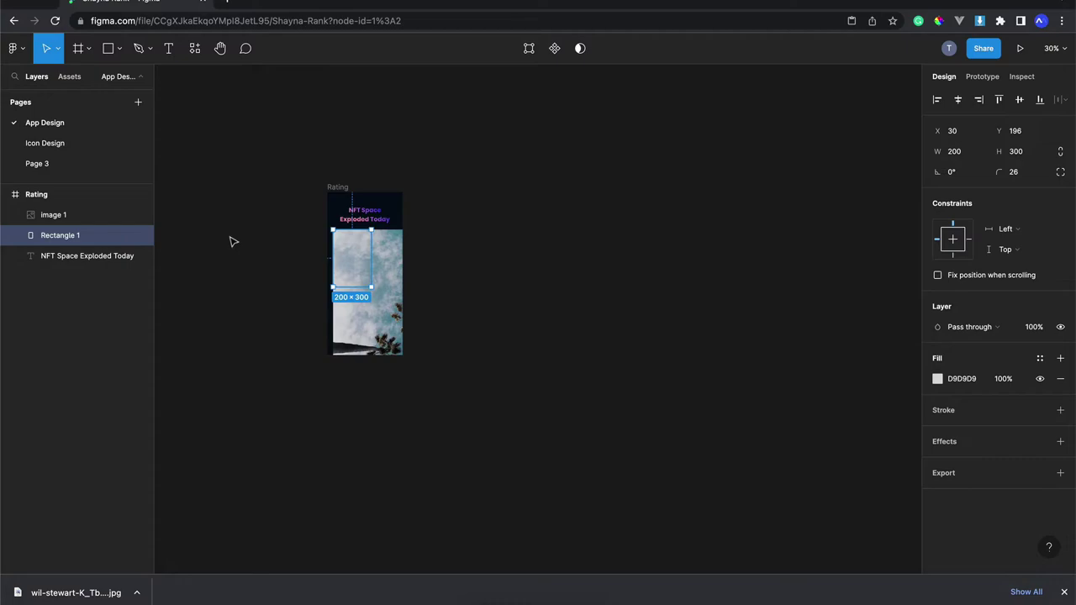
{"action": "scroll", "coordinate": [425, 177], "scroll_direction": "up", "scroll_amount": 2}
{"action": "scroll", "coordinate": [425, 177], "scroll_direction": "up", "scroll_amount": 2}
{"action": "scroll", "coordinate": [425, 176], "scroll_direction": "up", "scroll_amount": 2}
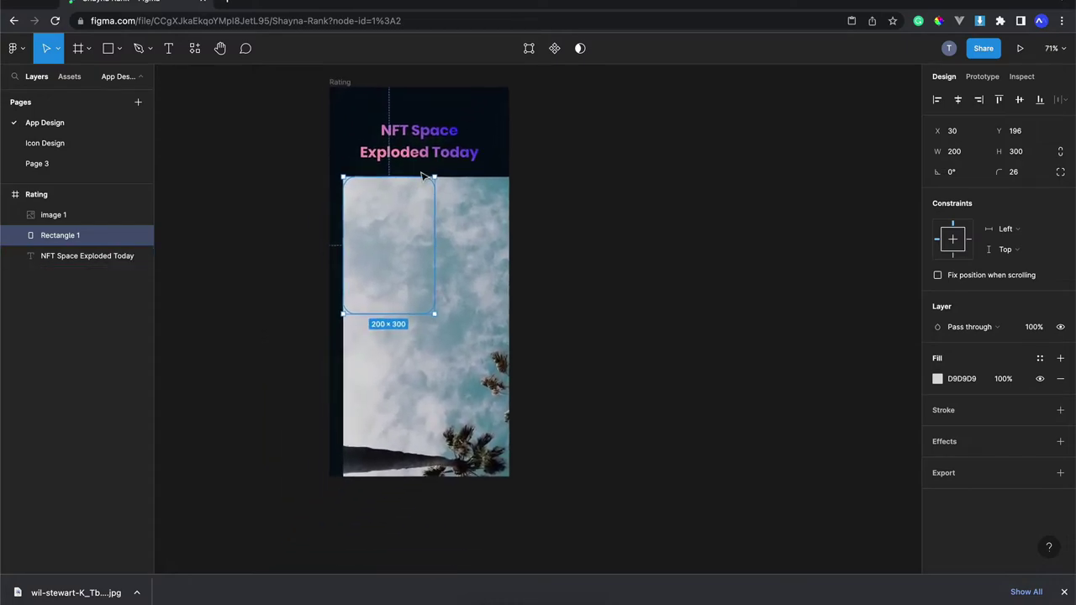
{"action": "scroll", "coordinate": [425, 176], "scroll_direction": "up", "scroll_amount": 2}
{"action": "scroll", "coordinate": [424, 176], "scroll_direction": "up", "scroll_amount": 2}
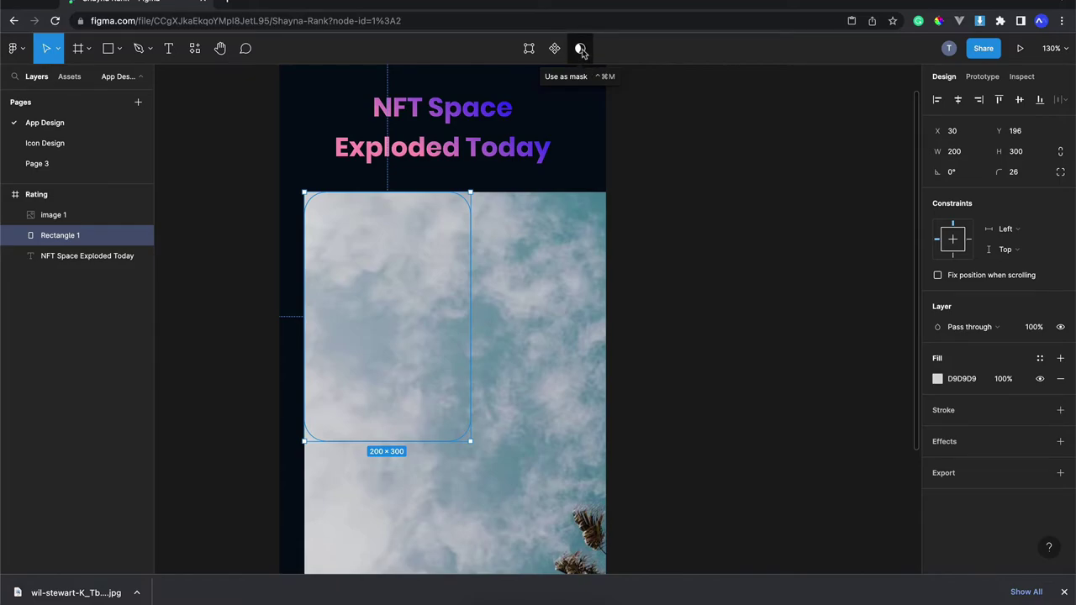
Use the rounded rectangle as a mask for the palm photo, keeping it 200 wide
{"action": "right_click", "coordinate": [74, 237]}
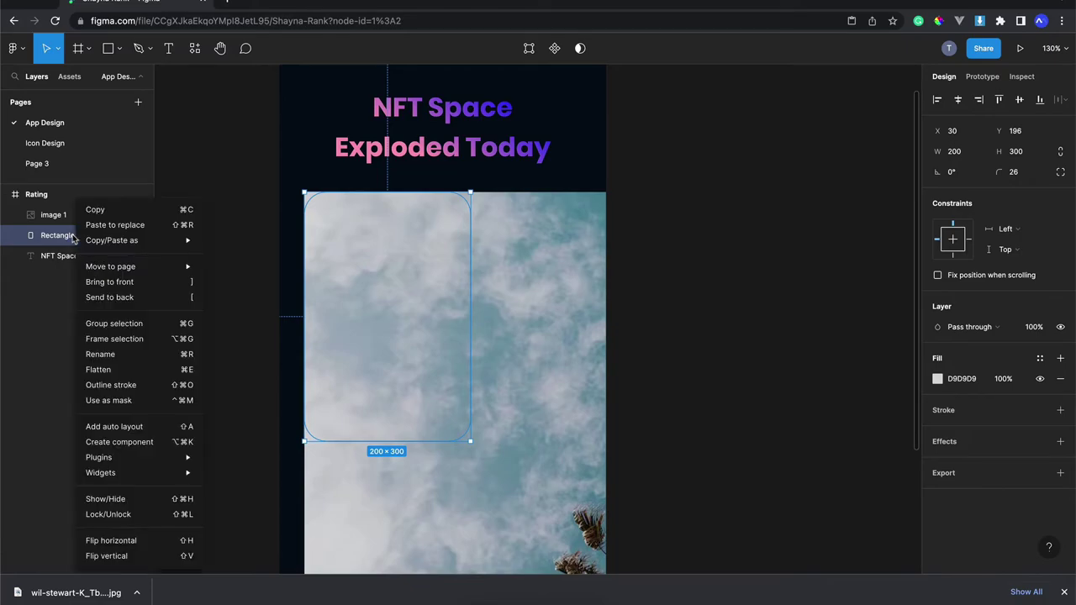
{"action": "left_click", "coordinate": [151, 402]}
{"action": "mouse_move", "coordinate": [60, 235]}
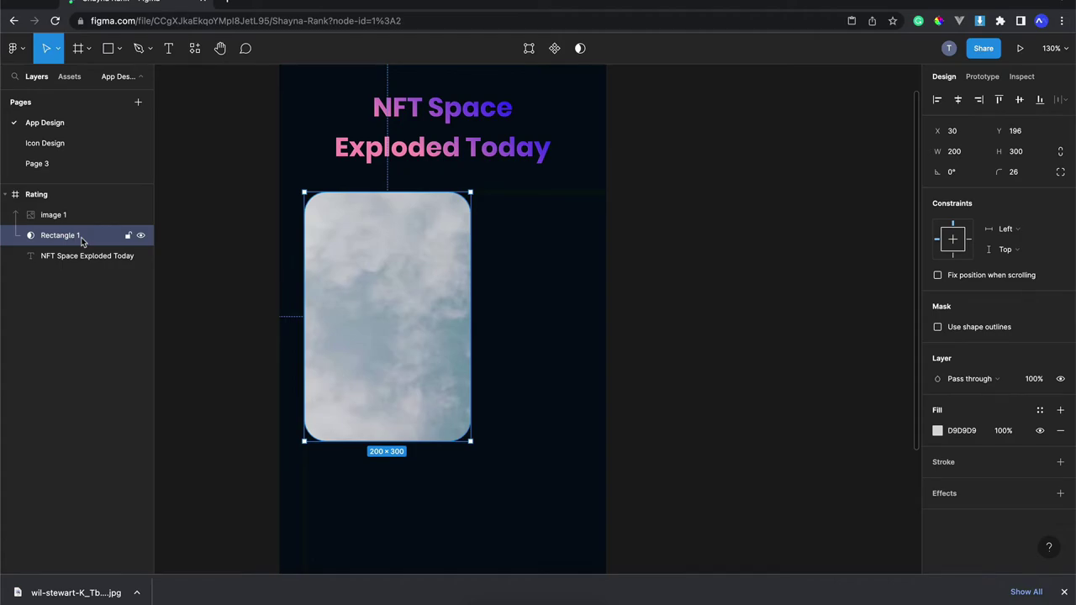
{"action": "left_click", "coordinate": [85, 219]}
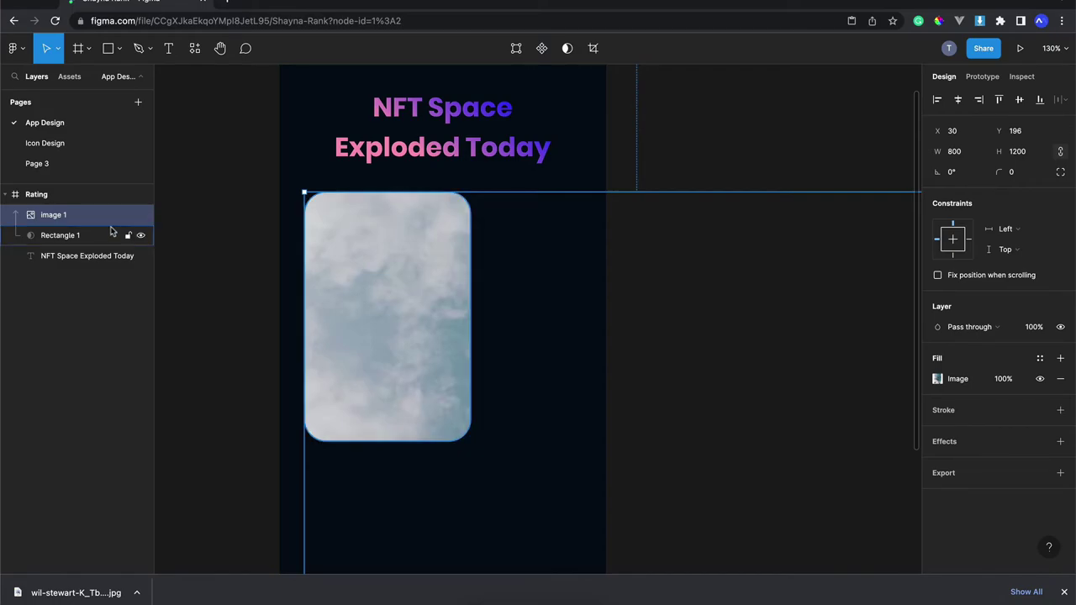
{"action": "left_click", "coordinate": [94, 235]}
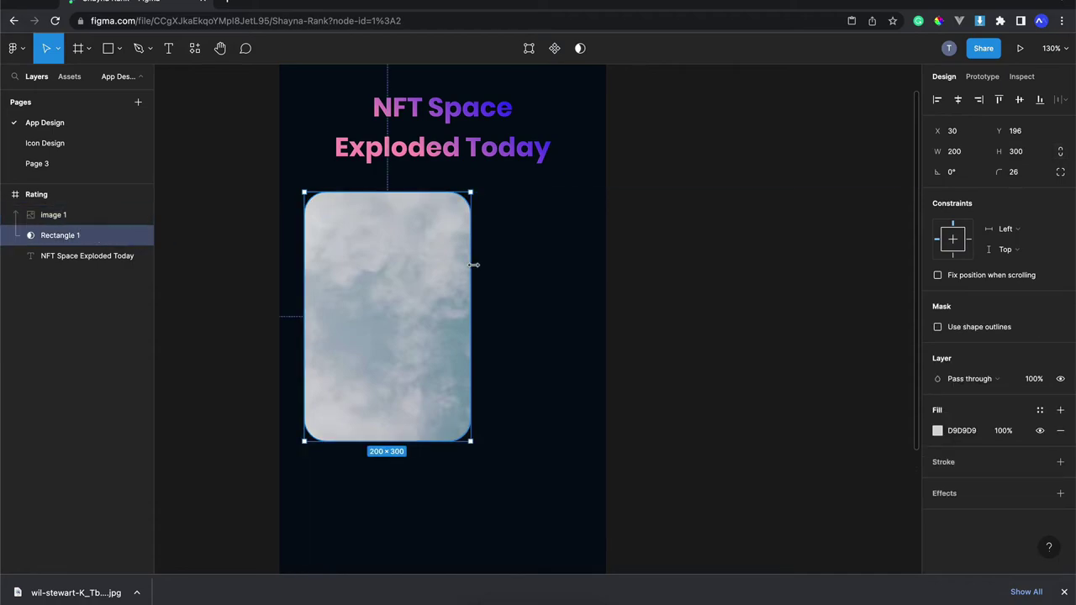
{"action": "left_click_drag", "start_coordinate": [474, 265], "coordinate": [741, 317]}
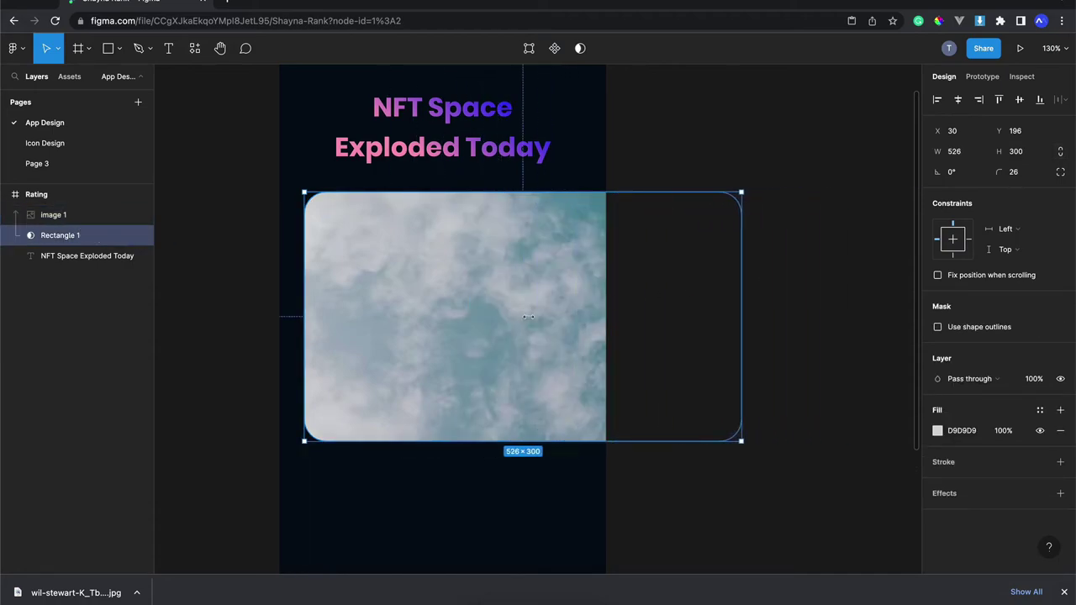
{"action": "left_click_drag", "start_coordinate": [528, 317], "coordinate": [543, 356]}
{"action": "scroll", "coordinate": [541, 356], "scroll_direction": "down", "scroll_amount": 5}
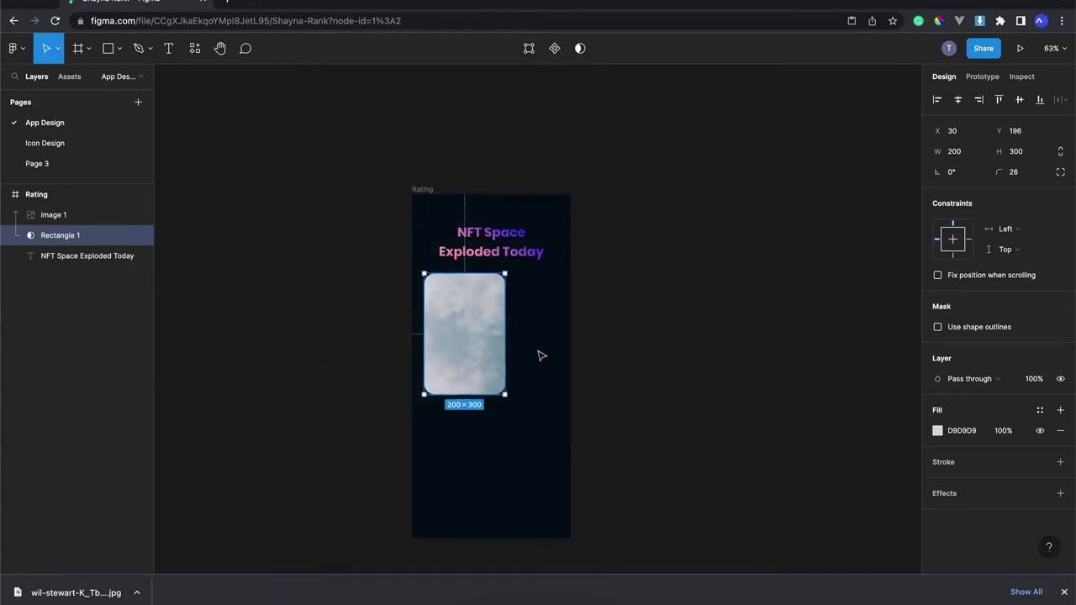
{"action": "scroll", "coordinate": [542, 356], "scroll_direction": "down", "scroll_amount": 2}
Shrink the palm photo to about 212 × 318 with its corner handle
{"action": "left_click", "coordinate": [94, 215]}
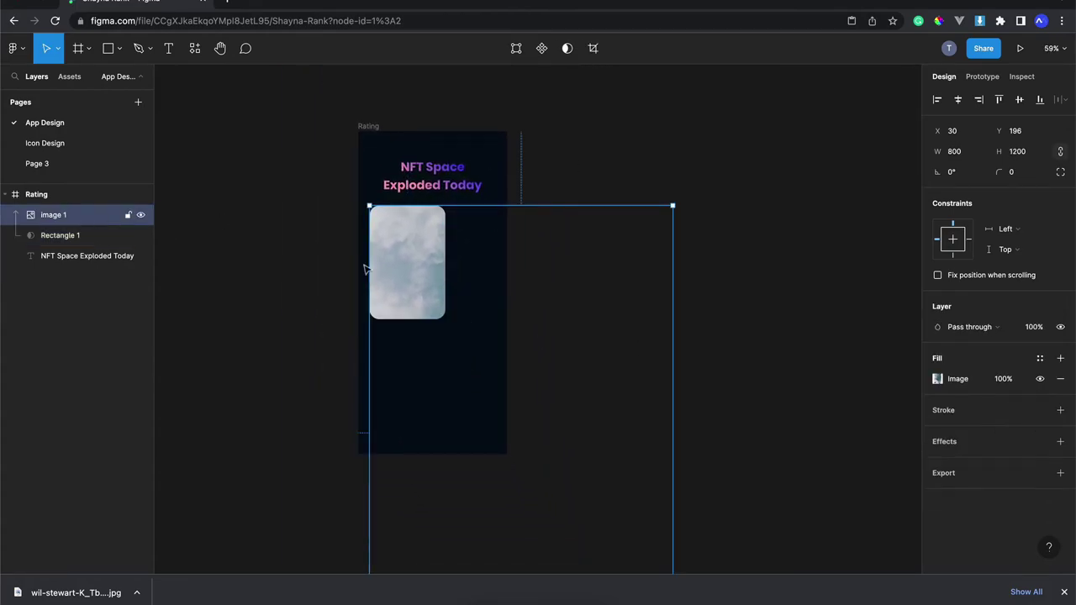
{"action": "scroll", "coordinate": [425, 288], "scroll_direction": "down", "scroll_amount": 3}
{"action": "scroll", "coordinate": [426, 288], "scroll_direction": "down", "scroll_amount": 3}
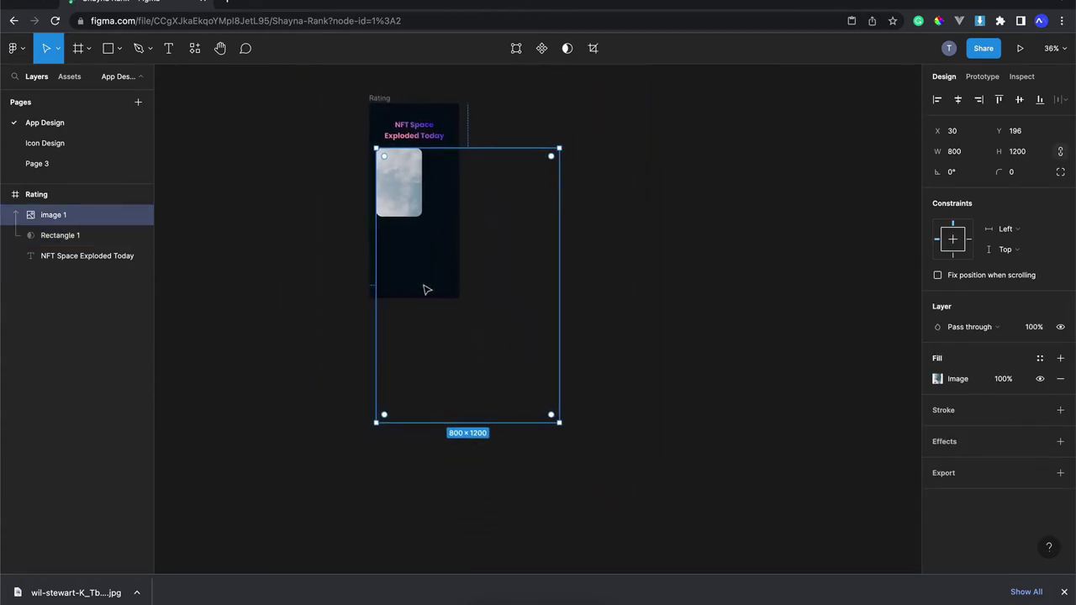
{"action": "scroll", "coordinate": [425, 288], "scroll_direction": "up", "scroll_amount": 1}
{"action": "scroll", "coordinate": [505, 380], "scroll_direction": "up", "scroll_amount": 1}
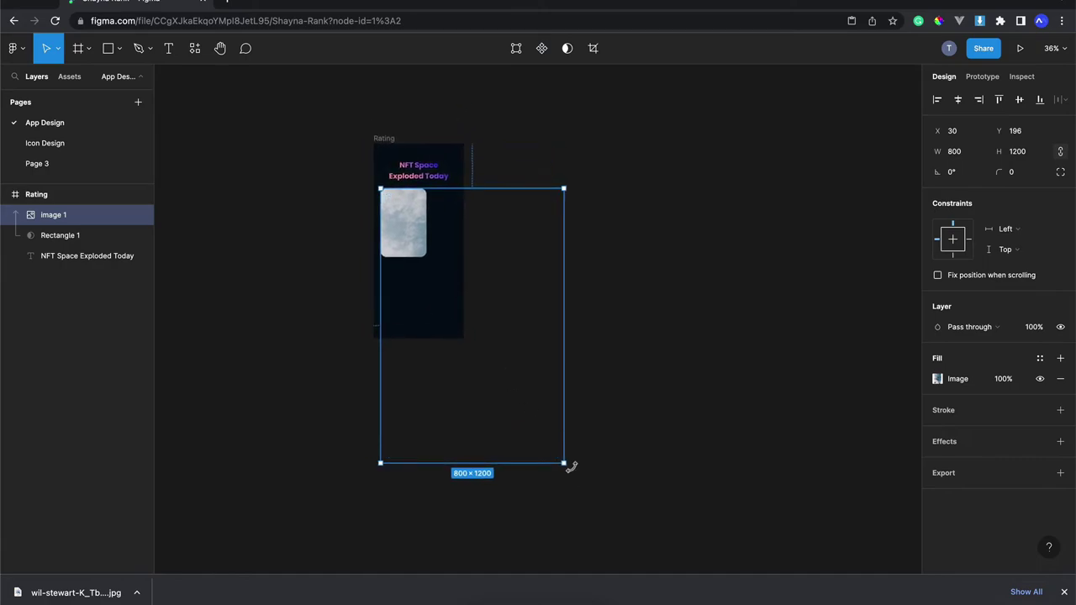
{"action": "mouse_move", "coordinate": [565, 463]}
{"action": "scroll", "coordinate": [563, 462], "scroll_direction": "down", "scroll_amount": 2}
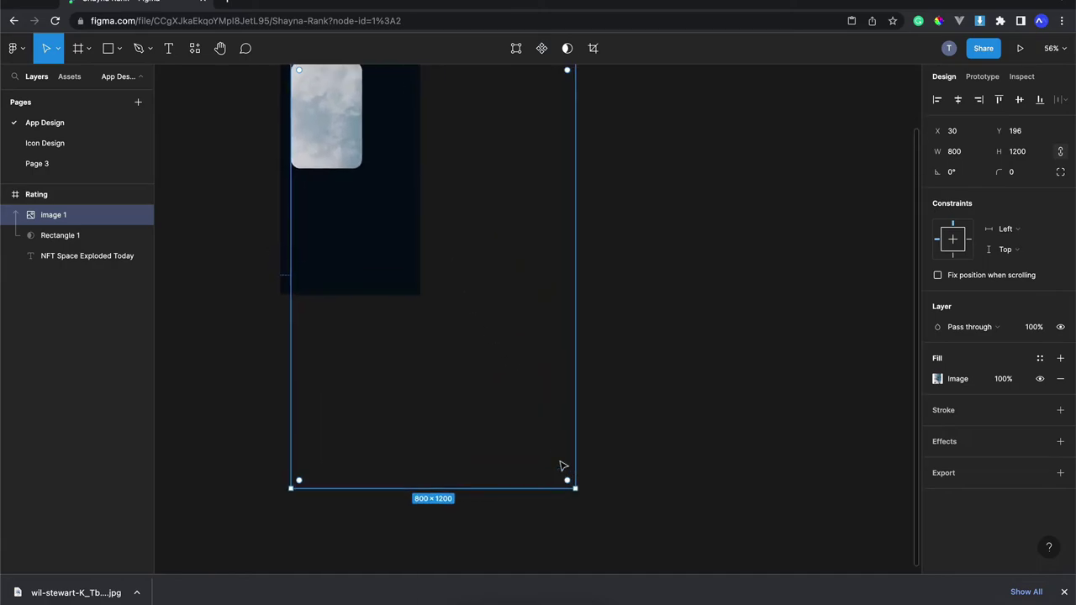
{"action": "scroll", "coordinate": [564, 465], "scroll_direction": "up", "scroll_amount": 2}
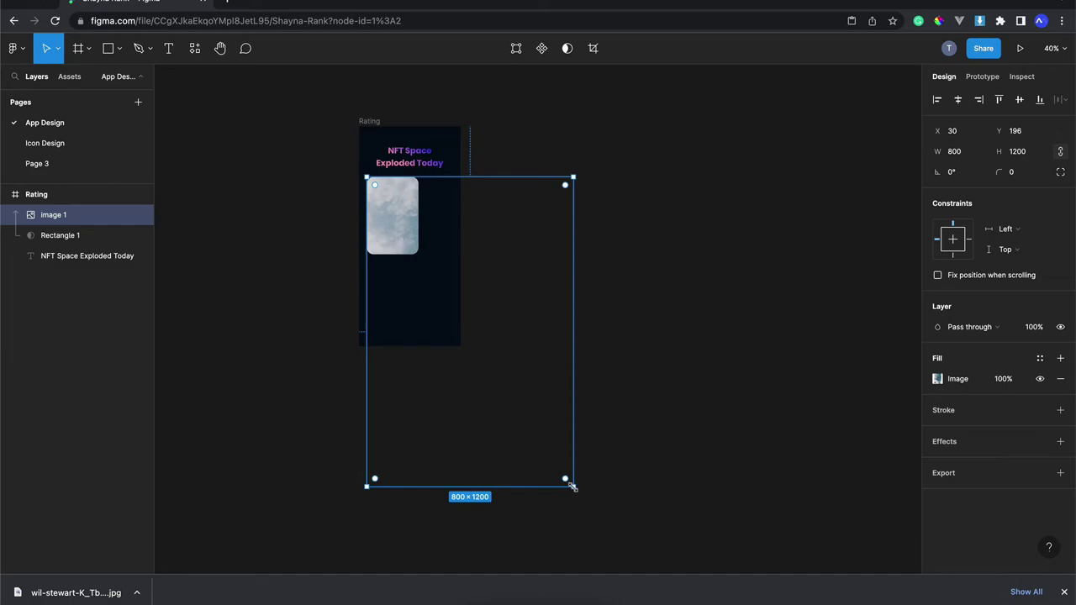
{"action": "left_click_drag", "start_coordinate": [571, 486], "coordinate": [421, 259]}
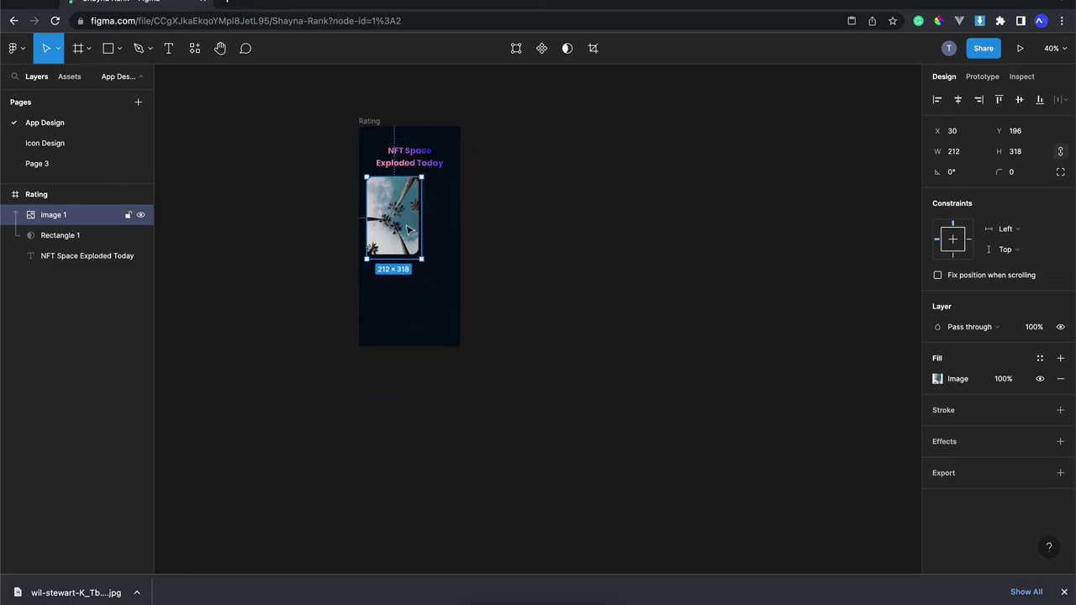
Shift the photo so the palms fill the rounded card
{"action": "scroll", "coordinate": [407, 229], "scroll_direction": "up", "scroll_amount": 5}
{"action": "scroll", "coordinate": [407, 229], "scroll_direction": "up", "scroll_amount": 5}
{"action": "scroll", "coordinate": [407, 228], "scroll_direction": "up", "scroll_amount": 3}
{"action": "mouse_move", "coordinate": [448, 253]}
{"action": "left_mouse_down"}
{"action": "mouse_move", "coordinate": [465, 259]}
{"action": "mouse_move", "coordinate": [418, 229]}
{"action": "mouse_move", "coordinate": [425, 302]}
{"action": "left_mouse_up"}
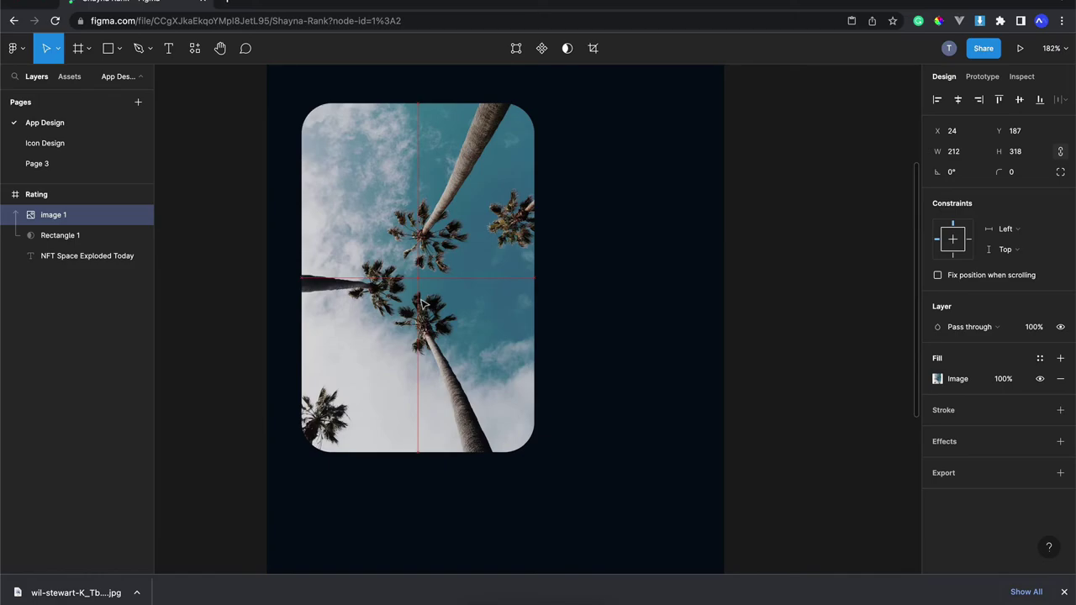
{"action": "scroll", "coordinate": [437, 269], "scroll_direction": "up", "scroll_amount": 2}
{"action": "scroll", "coordinate": [458, 200], "scroll_direction": "up", "scroll_amount": 3}
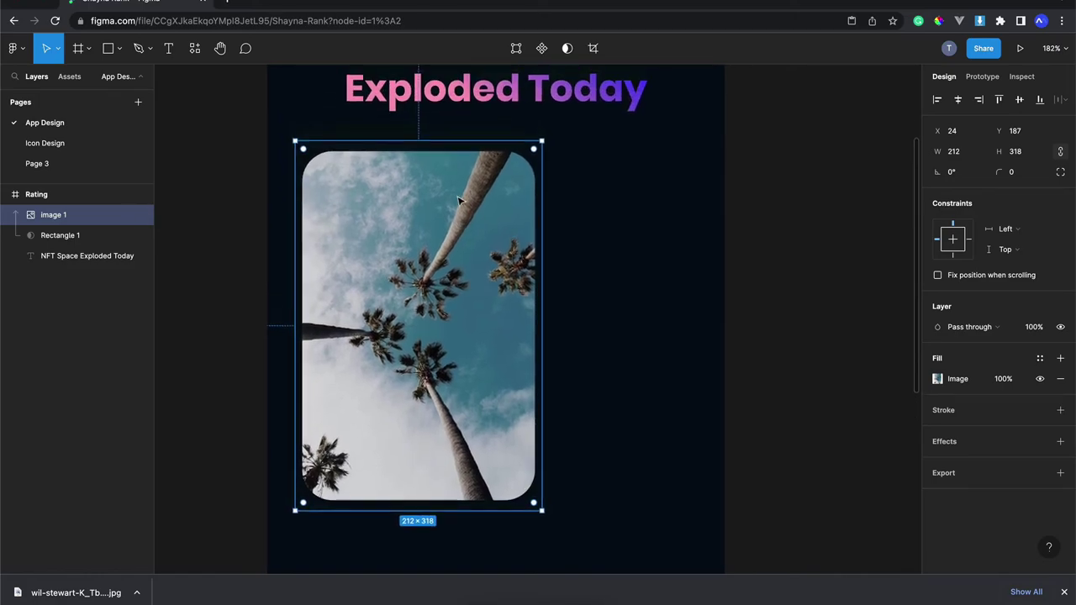
{"action": "scroll", "coordinate": [458, 200], "scroll_direction": "up", "scroll_amount": 2}
{"action": "scroll", "coordinate": [625, 243], "scroll_direction": "down", "scroll_amount": 2}
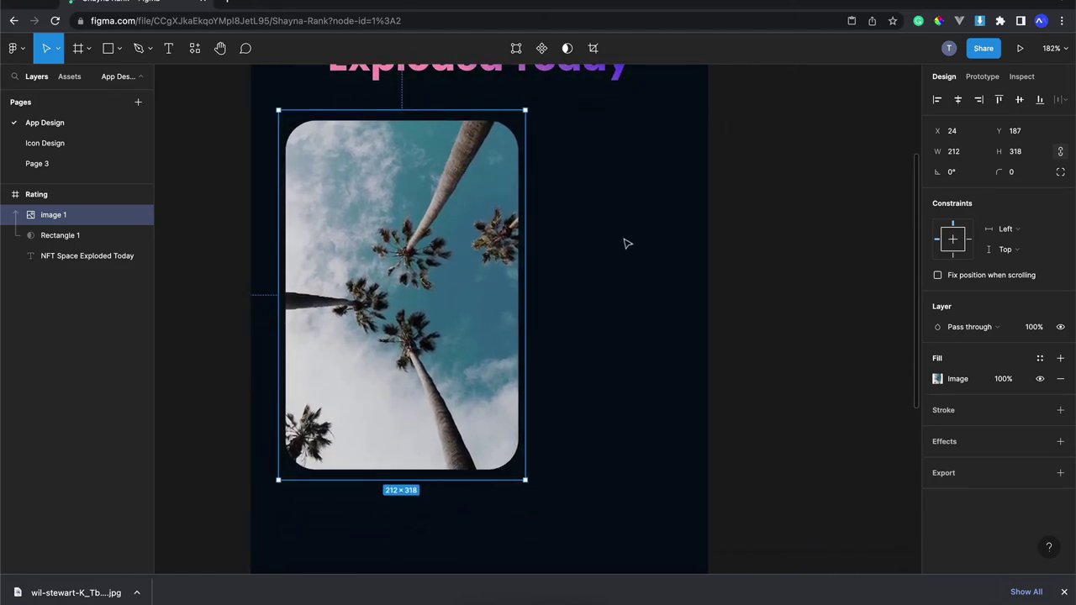
{"action": "left_click", "coordinate": [625, 243]}
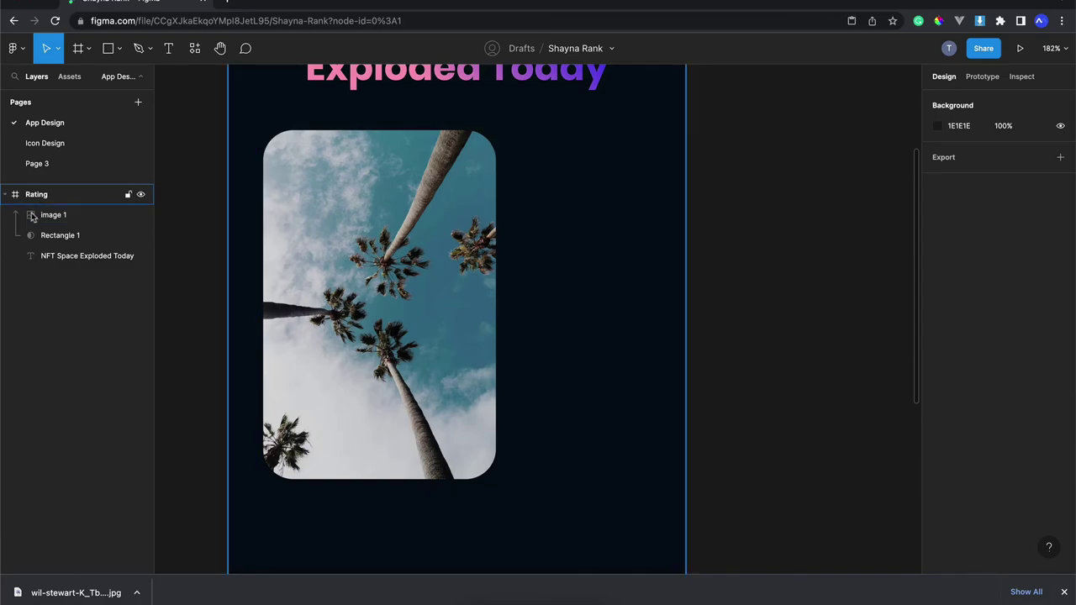
Group the palm photo and its rounded-rectangle mask into one card, Group 1
{"action": "left_click", "coordinate": [58, 236]}
{"action": "left_click", "coordinate": [57, 216], "text": "shift"}
{"action": "key", "text": "ctrl+g"}
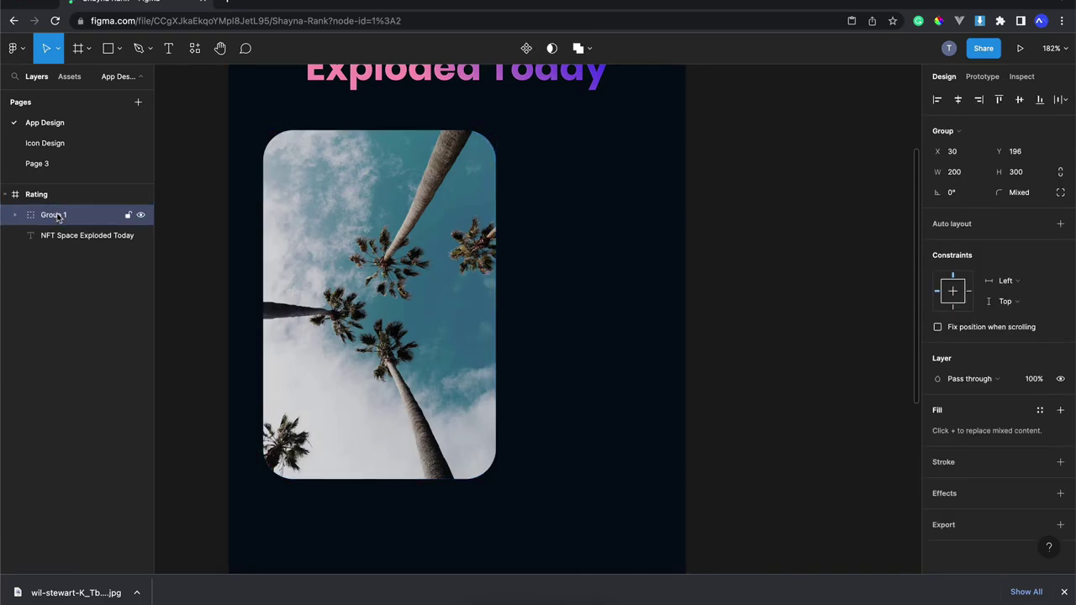
{"action": "left_click", "coordinate": [609, 250]}
{"action": "left_click", "coordinate": [425, 260]}
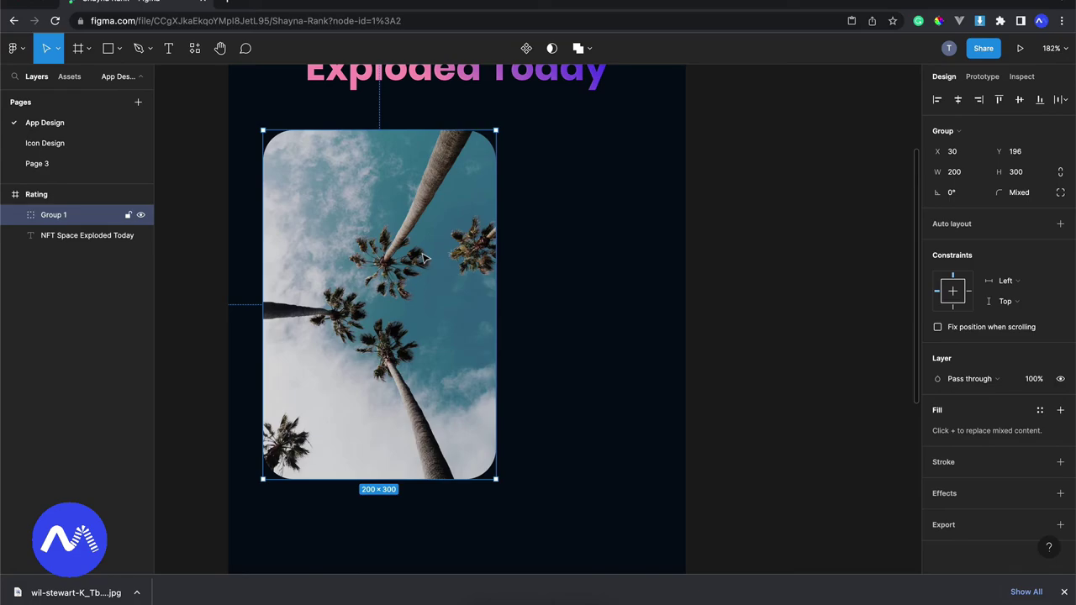
{"action": "scroll", "coordinate": [568, 194], "scroll_direction": "up", "scroll_amount": 2}
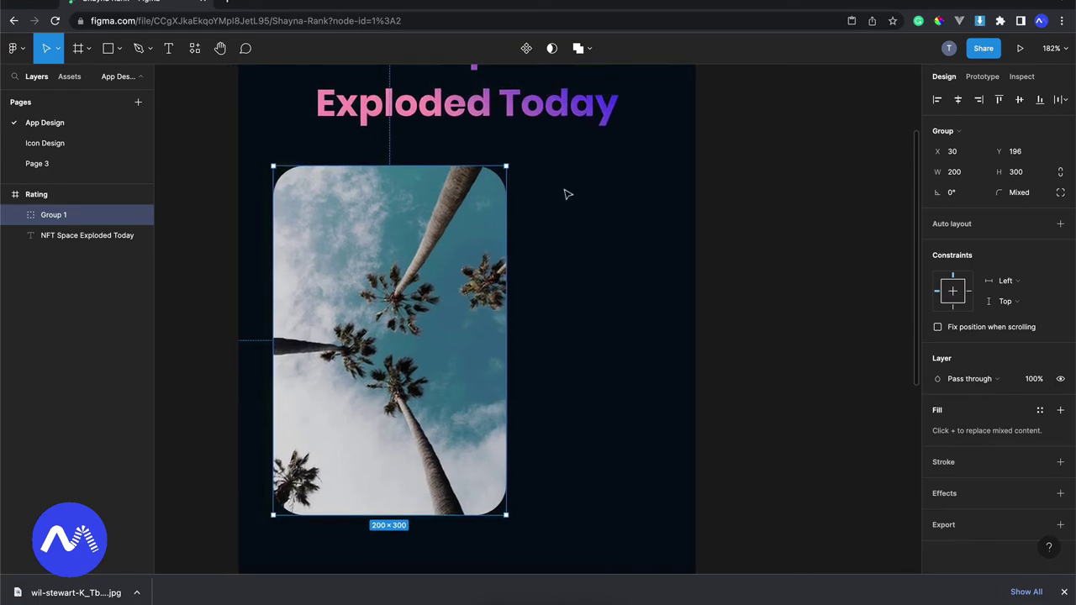
{"action": "scroll", "coordinate": [568, 194], "scroll_direction": "up", "scroll_amount": 2}
{"action": "scroll", "coordinate": [568, 195], "scroll_direction": "up", "scroll_amount": 4}
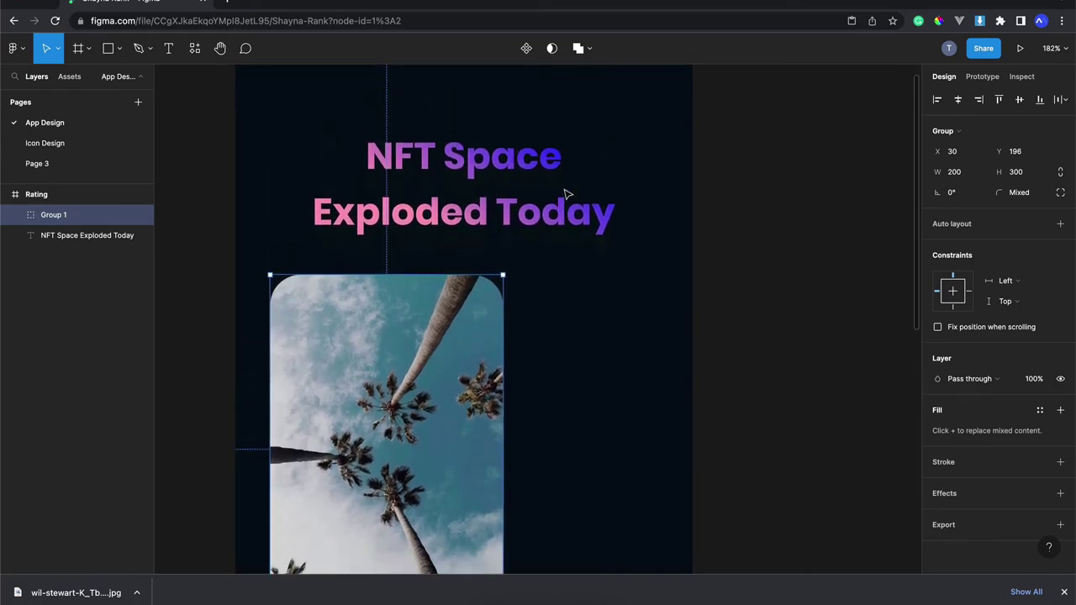
{"action": "scroll", "coordinate": [568, 195], "scroll_direction": "down", "scroll_amount": 8}
{"action": "scroll", "coordinate": [568, 194], "scroll_direction": "up", "scroll_amount": 1}
{"action": "scroll", "coordinate": [568, 194], "scroll_direction": "right", "scroll_amount": 1}
{"action": "scroll", "coordinate": [567, 194], "scroll_direction": "up", "scroll_amount": 2}
{"action": "scroll", "coordinate": [568, 194], "scroll_direction": "down", "scroll_amount": 4}
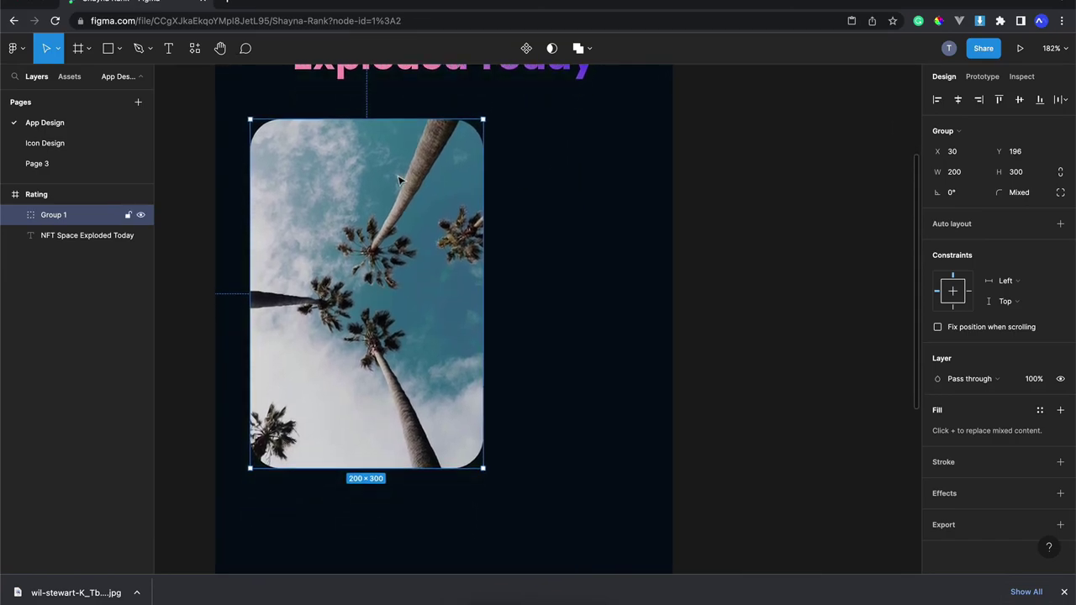
Duplicate the card group and place the copy to the right of the original
{"action": "key", "text": "ctrl+d"}
{"action": "mouse_move", "coordinate": [330, 204]}
{"action": "left_mouse_down"}
{"action": "mouse_move", "coordinate": [463, 182]}
{"action": "mouse_move", "coordinate": [526, 211]}
{"action": "mouse_move", "coordinate": [583, 205]}
{"action": "left_mouse_up"}
{"action": "left_click_drag", "start_coordinate": [398, 236], "coordinate": [396, 237]}
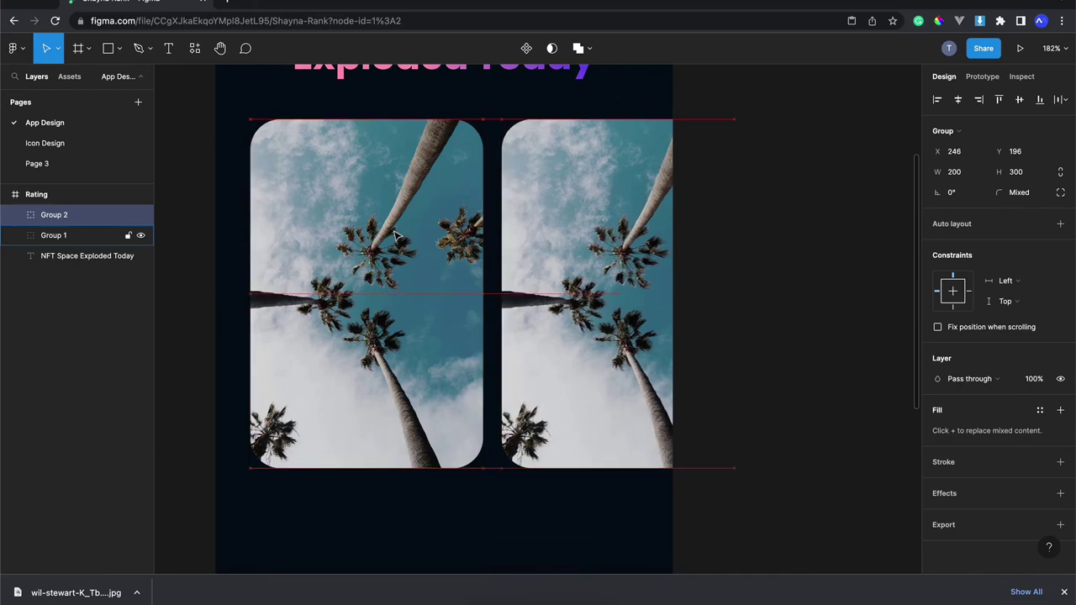
{"action": "scroll", "coordinate": [396, 346], "scroll_direction": "down", "scroll_amount": 3}
{"action": "left_click", "coordinate": [401, 448]}
{"action": "scroll", "coordinate": [401, 448], "scroll_direction": "up", "scroll_amount": 3}
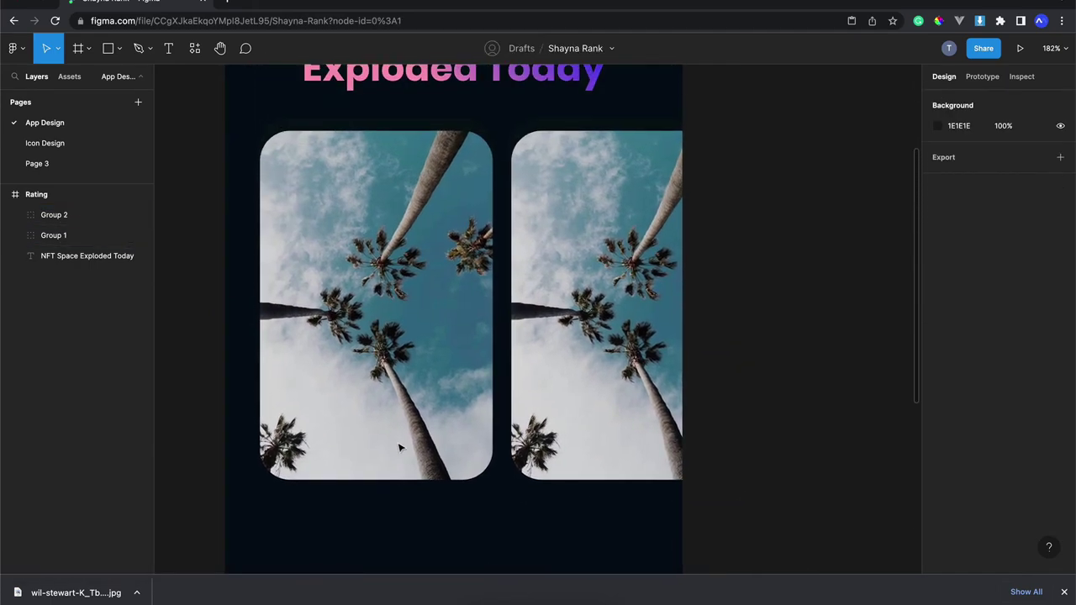